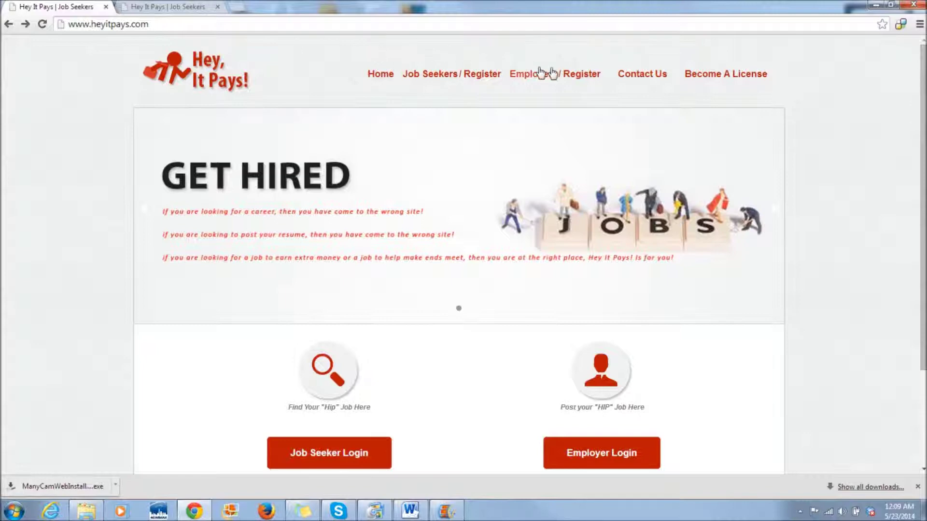
- Go to the employer registration page via the Employers / Register link
{"action": "left_click", "coordinate": [582, 75]}
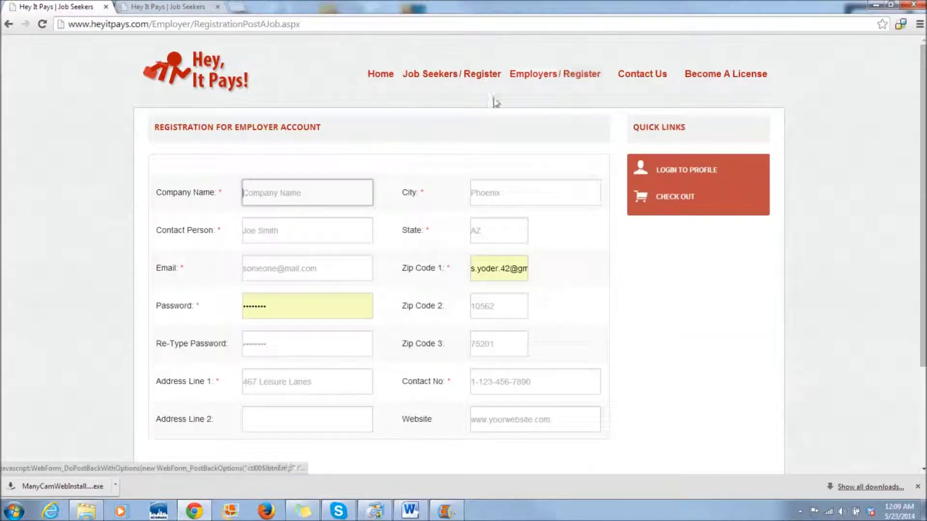
- Enter company name 'Widgets R Us', the contact person's name and the contact e-mail
{"action": "type", "text": "Widgets R Us"}
{"action": "key", "text": "Tab"}
{"action": "type", "text": "J"}
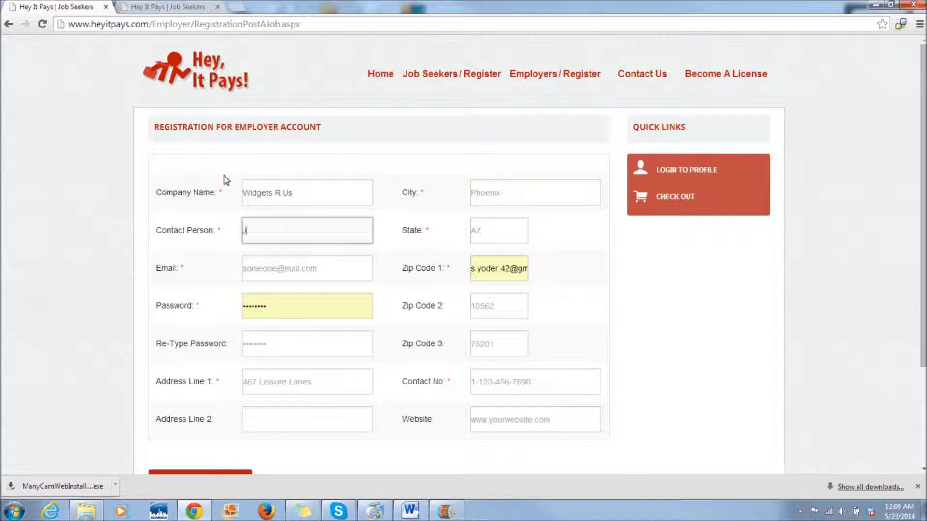
{"action": "type", "text": "oe Smith"}
{"action": "left_click", "coordinate": [256, 273]}
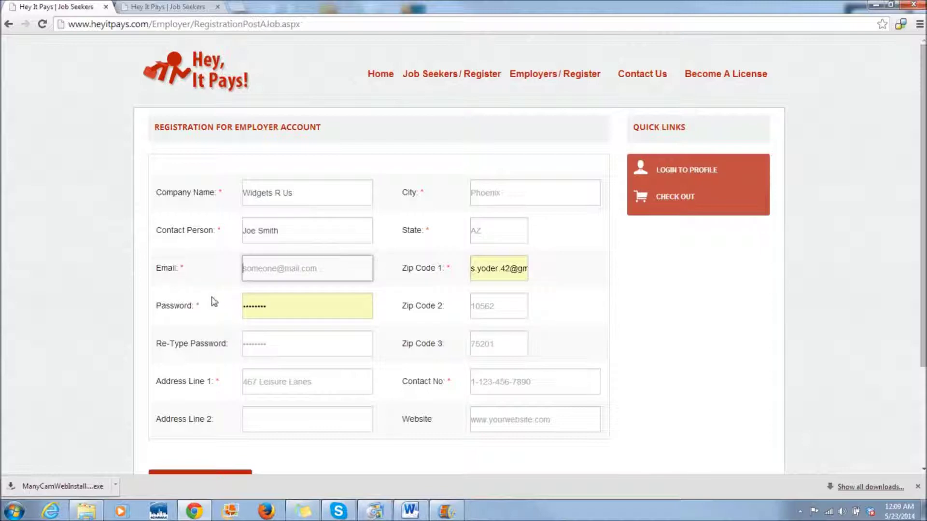
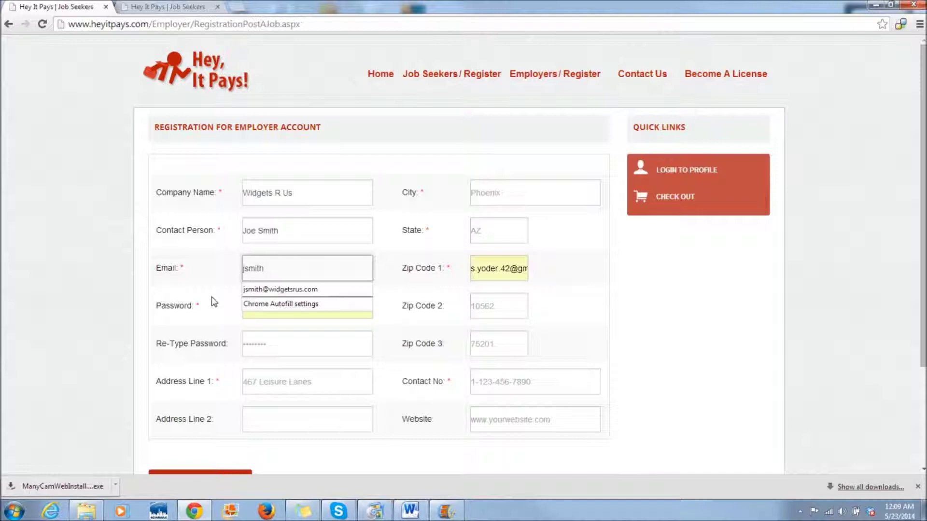
- Enter the account password in both password fields and fill in the street address
{"action": "key", "text": "Tab"}
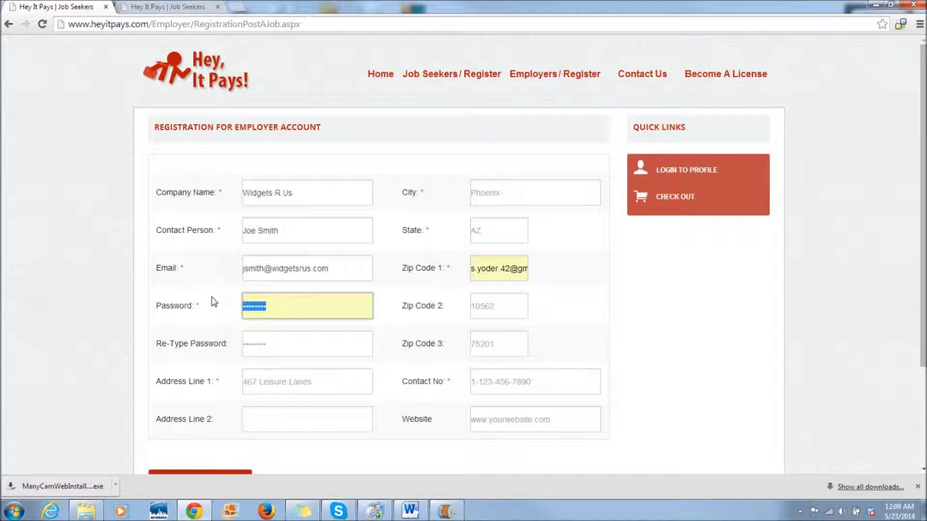
{"action": "type", "text": "password"}
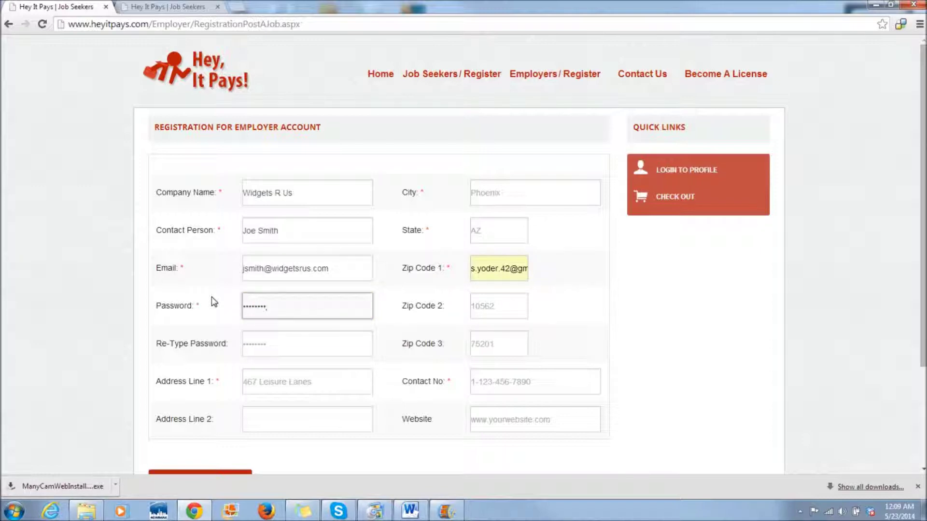
{"action": "left_click", "coordinate": [266, 342]}
{"action": "type", "text": "password"}
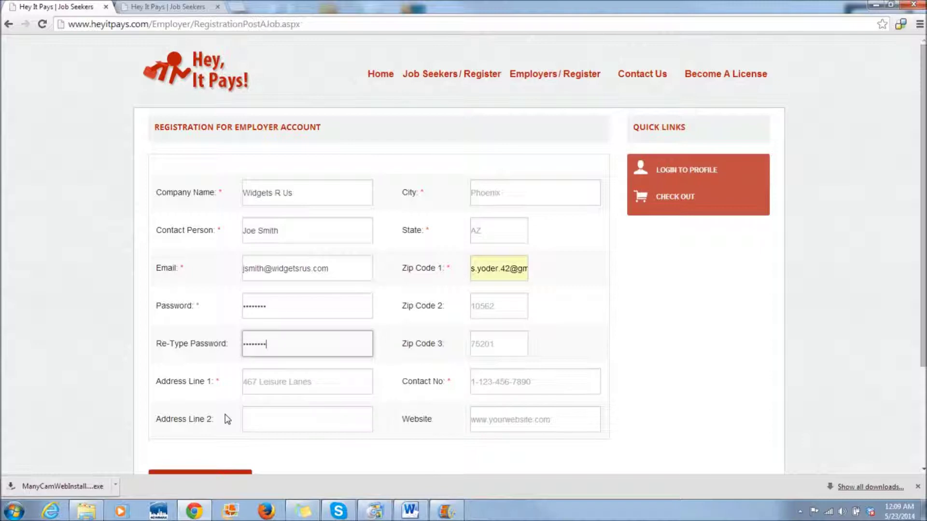
{"action": "left_click", "coordinate": [244, 381]}
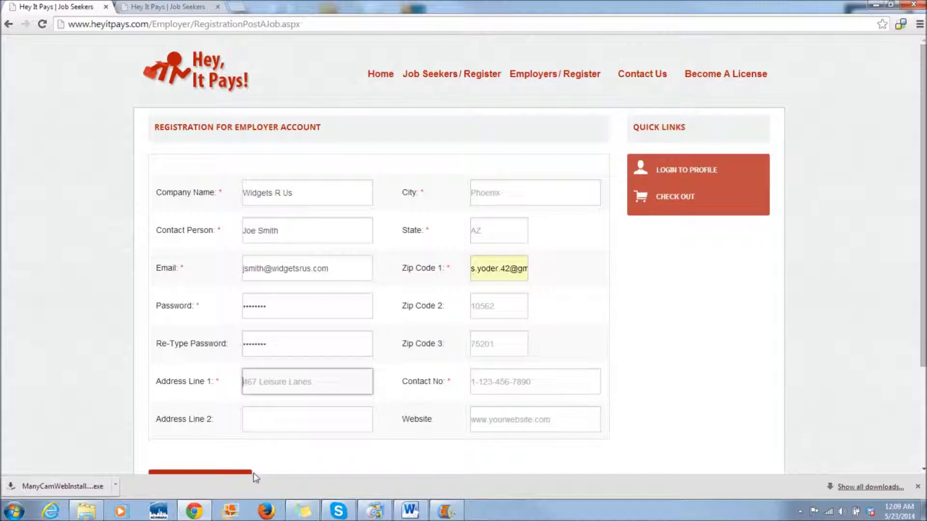
{"action": "type", "text": "123 "}
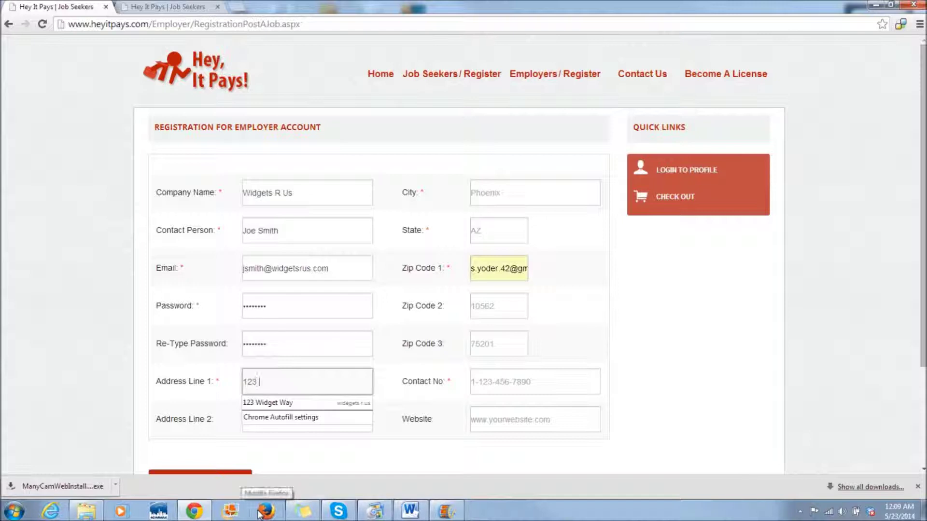
{"action": "type", "text": "Widget Way"}
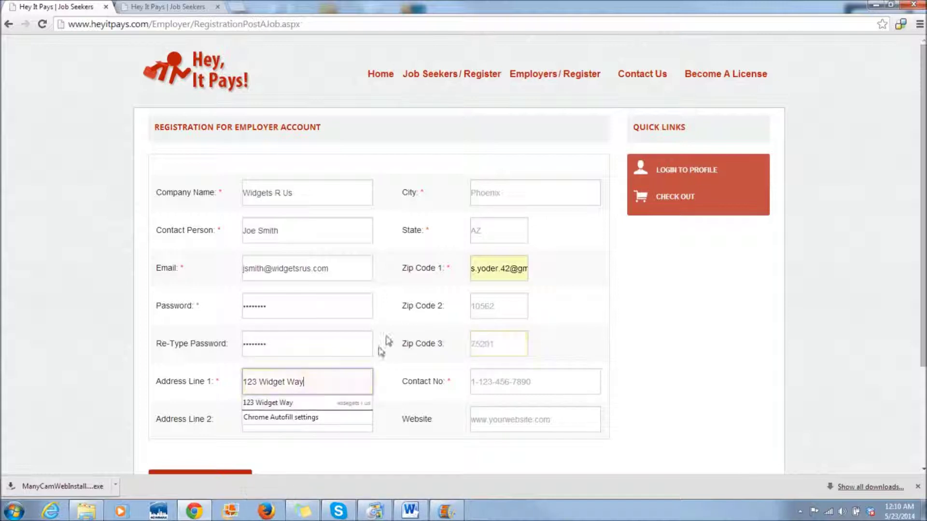
- Fill in the city, state and first zip code, replacing the wrong autofilled zip
{"action": "left_click", "coordinate": [494, 195]}
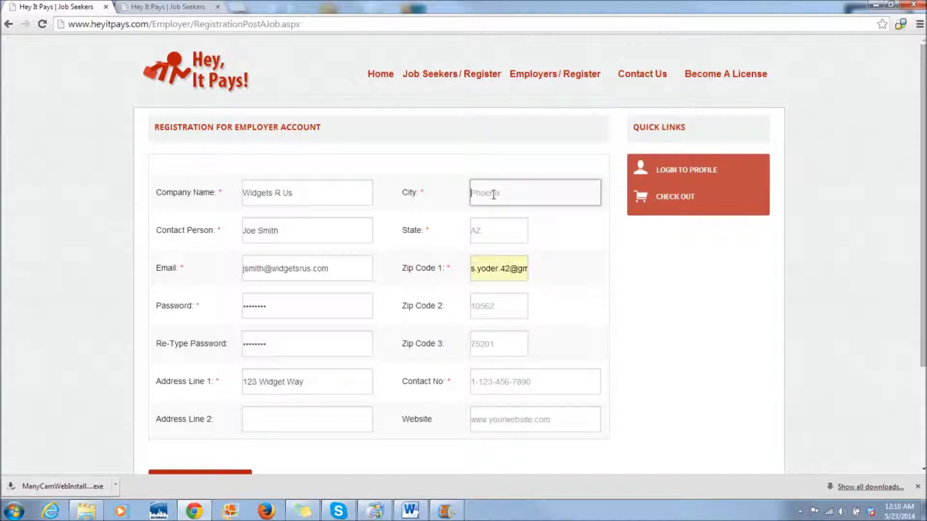
{"action": "type", "text": "Alabaster"}
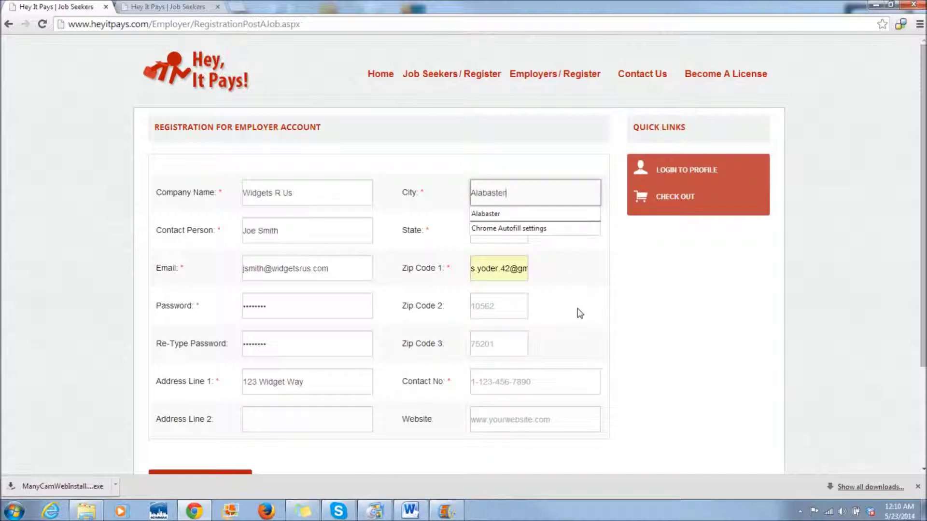
{"action": "left_click", "coordinate": [473, 232]}
{"action": "type", "text": "AL"}
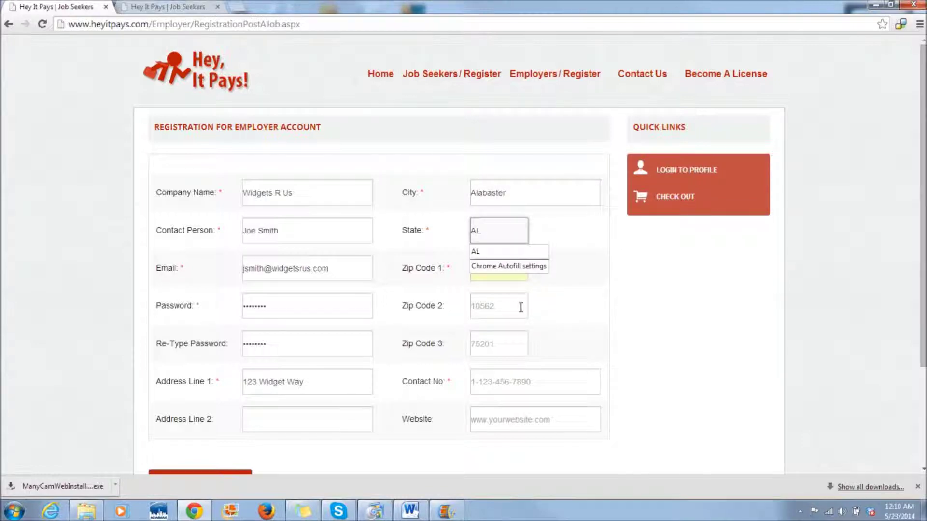
{"action": "key", "text": "Return"}
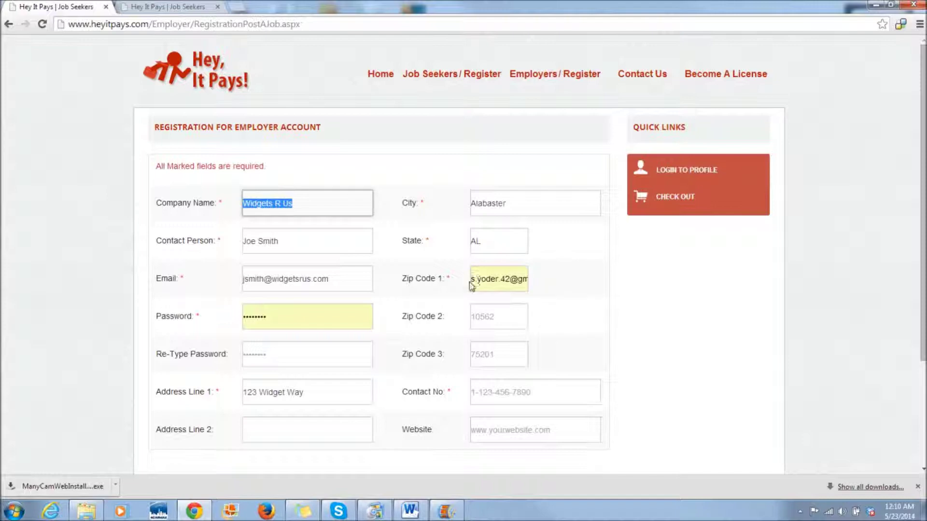
{"action": "left_click_drag", "start_coordinate": [472, 285], "coordinate": [621, 284]}
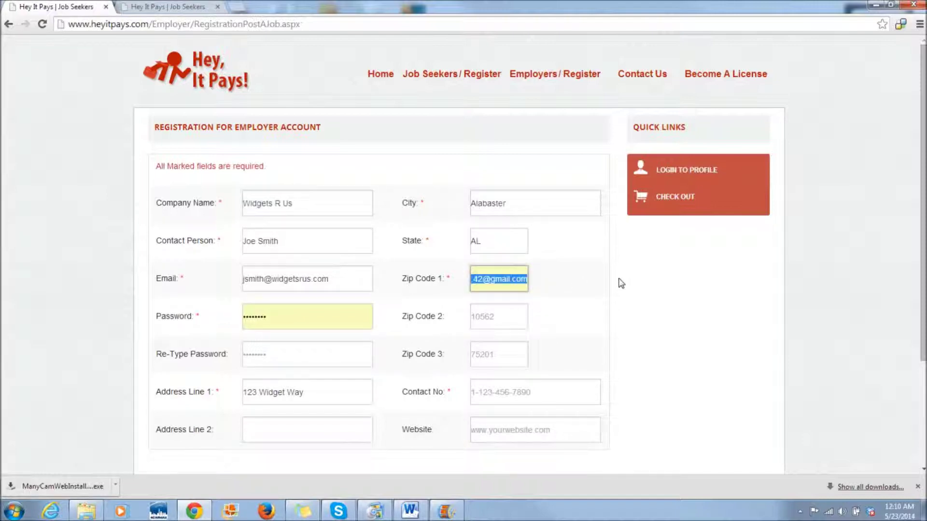
{"action": "type", "text": "35114"}
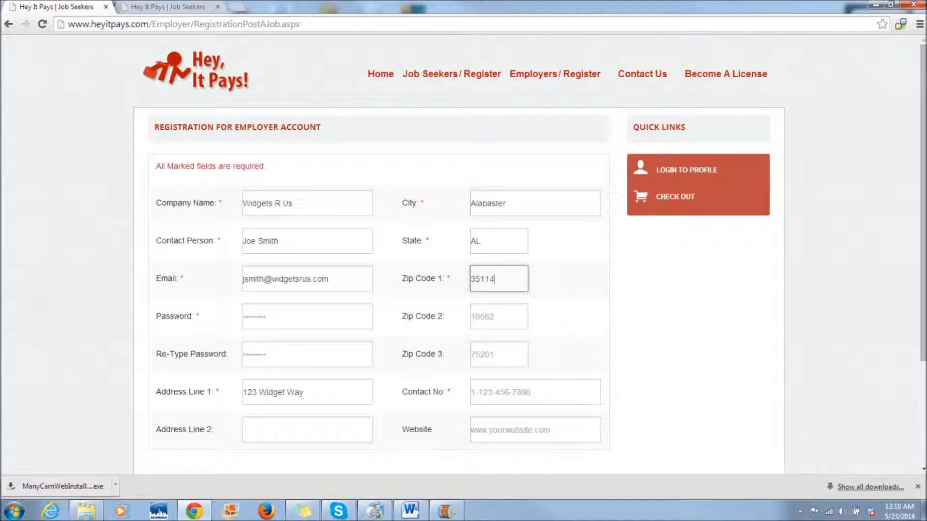
{"action": "key", "text": "Tab"}
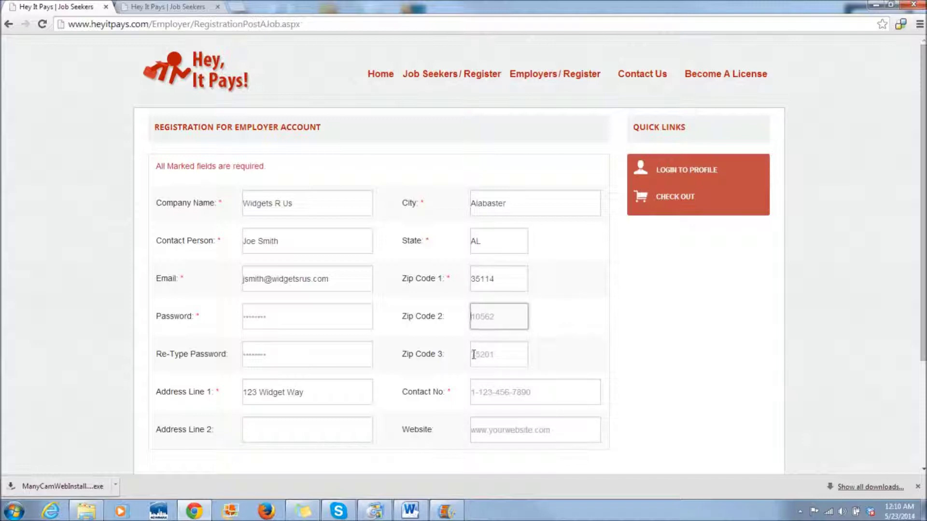
{"action": "left_click", "coordinate": [474, 355]}
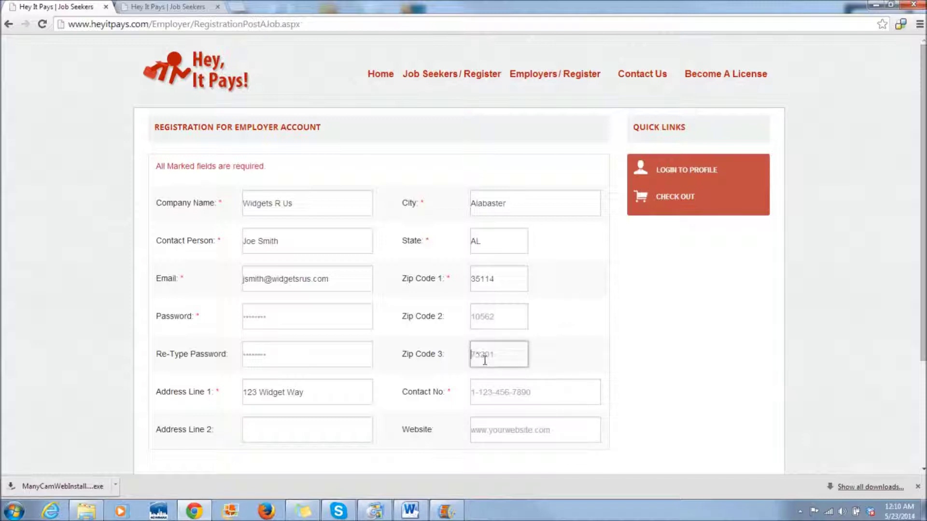
{"action": "left_click", "coordinate": [504, 278]}
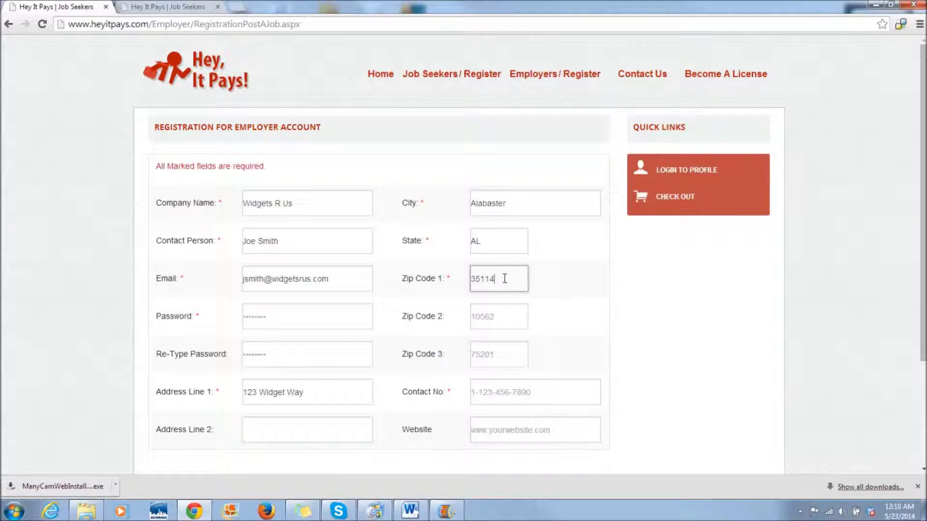
{"action": "left_click", "coordinate": [485, 392]}
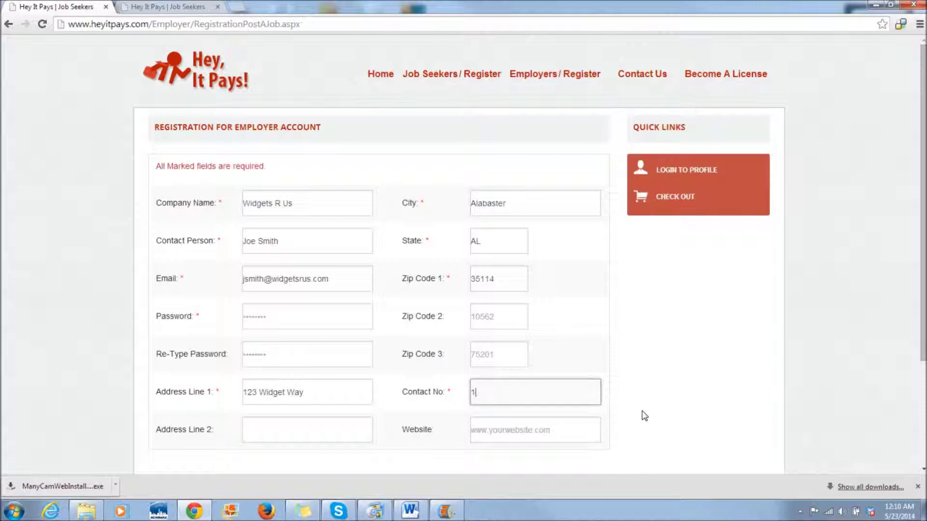
{"action": "left_click", "coordinate": [500, 437]}
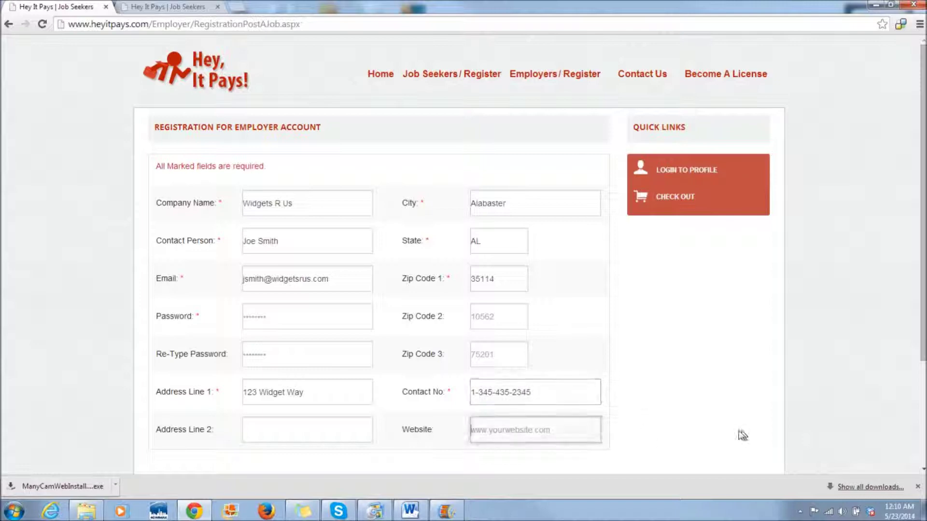
{"action": "type", "text": "www."}
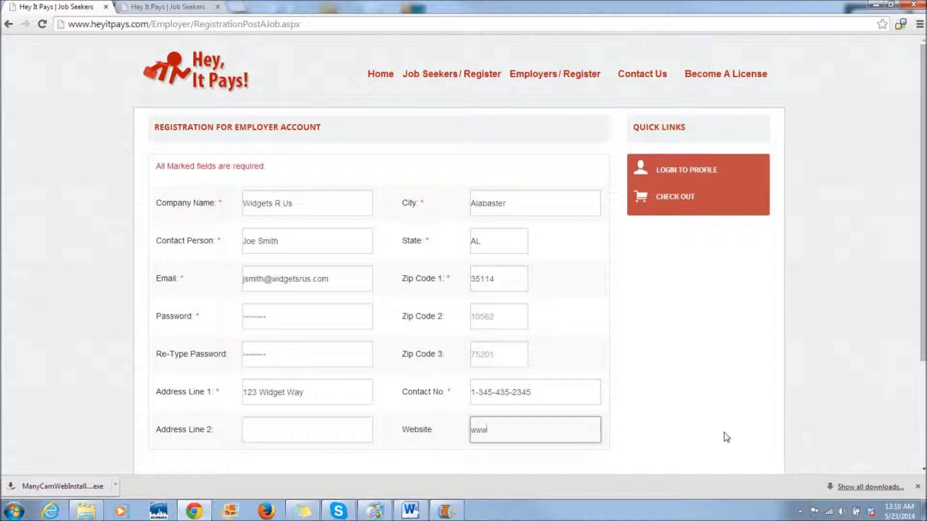
{"action": "type", "text": "widgetsrus.co"}
{"action": "key", "text": "BackSpace"}
{"action": "key", "text": "BackSpace"}
{"action": "key", "text": "BackSpace"}
{"action": "type", "text": "xcom"}
{"action": "key", "text": "BackSpace"}
{"action": "key", "text": "BackSpace"}
{"action": "key", "text": "BackSpace"}
{"action": "type", "text": "com"}
- Re-enter the cleared password and its confirmation, then submit the registration
{"action": "scroll", "coordinate": [675, 370], "scroll_direction": "down", "scroll_amount": 1}
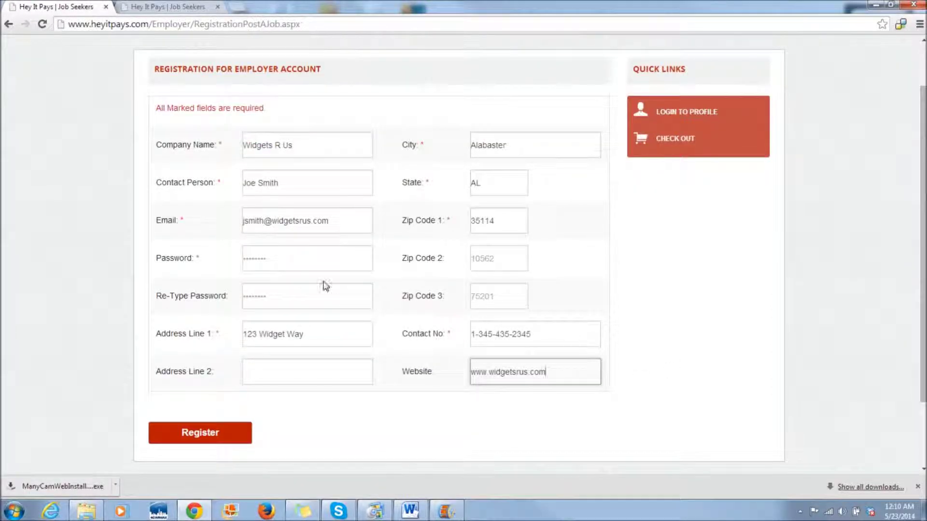
{"action": "left_click", "coordinate": [256, 259]}
{"action": "type", "text": "******"}
{"action": "key", "text": "Tab"}
{"action": "type", "text": "********"}
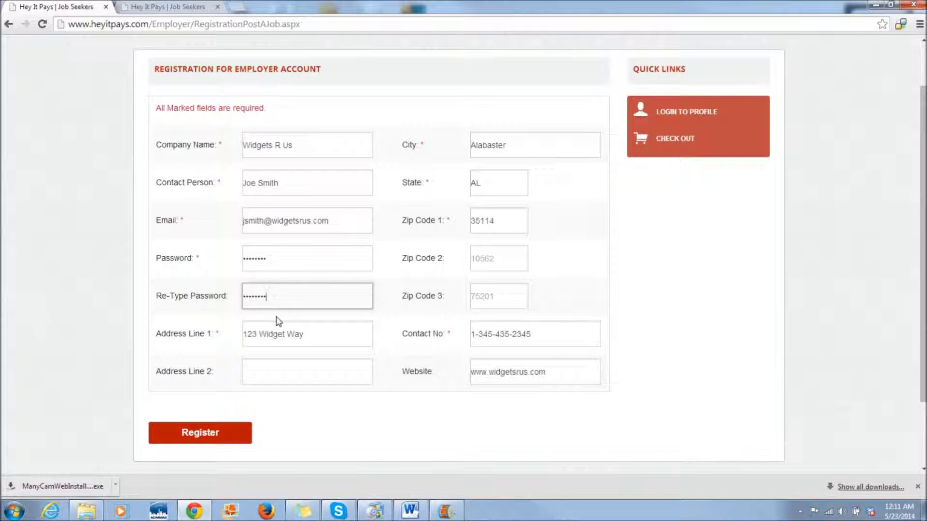
{"action": "left_click", "coordinate": [197, 442]}
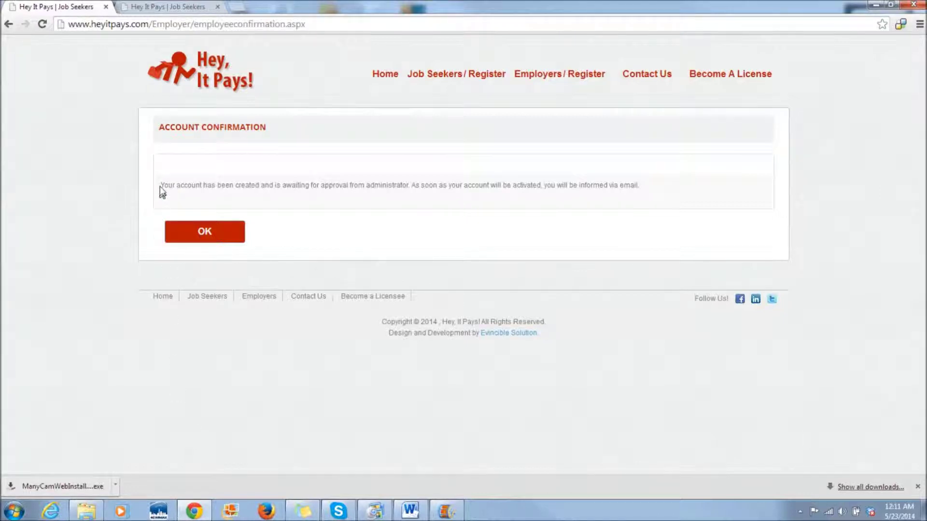
- Dismiss the awaiting-approval confirmation and go from the home page to Employer Login
{"action": "left_click_drag", "start_coordinate": [162, 186], "coordinate": [685, 190]}
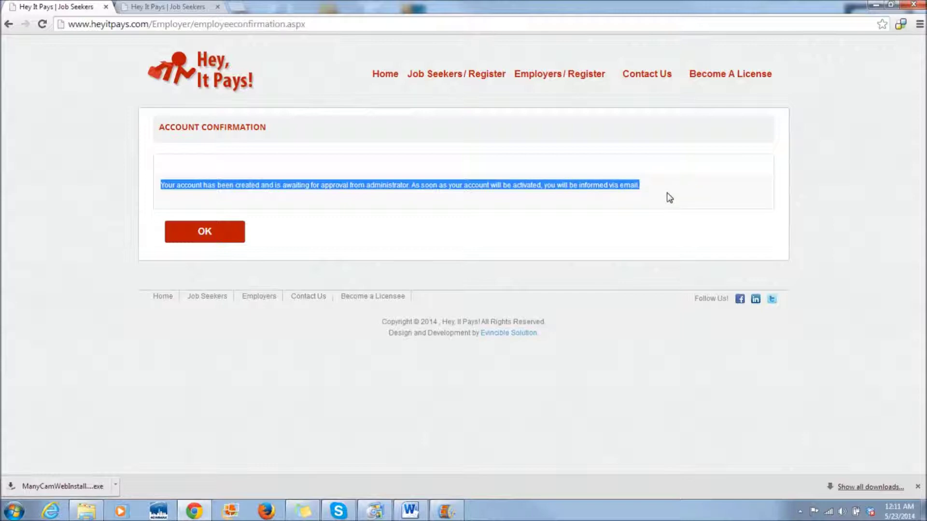
{"action": "left_click", "coordinate": [205, 232]}
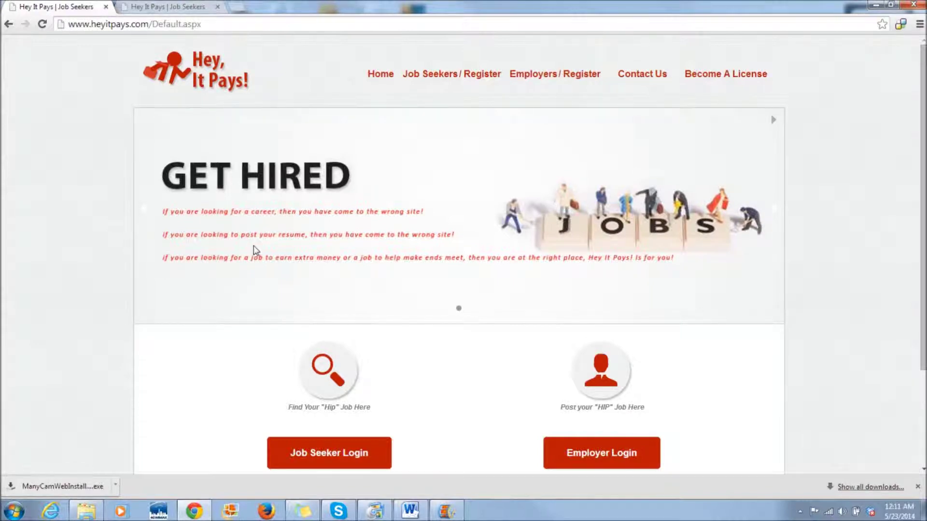
{"action": "scroll", "coordinate": [255, 251], "scroll_direction": "down", "scroll_amount": 3}
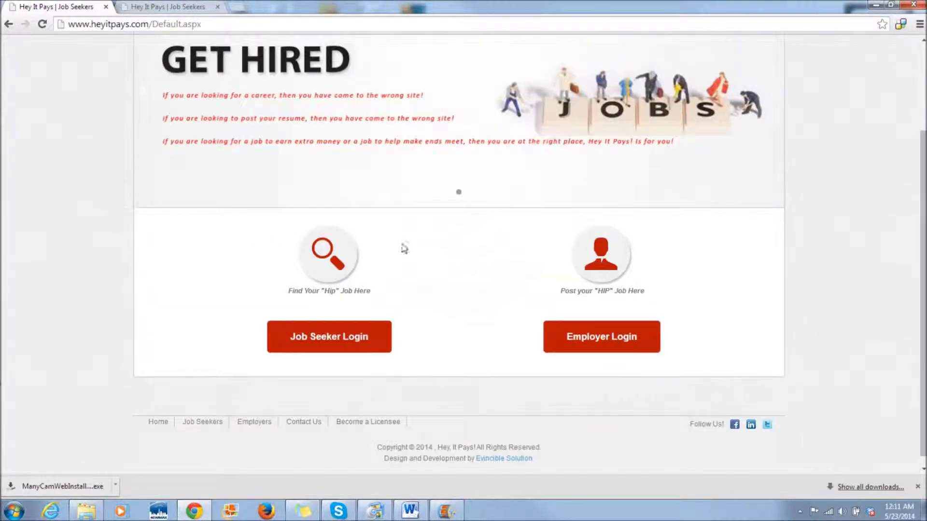
{"action": "left_click", "coordinate": [600, 339]}
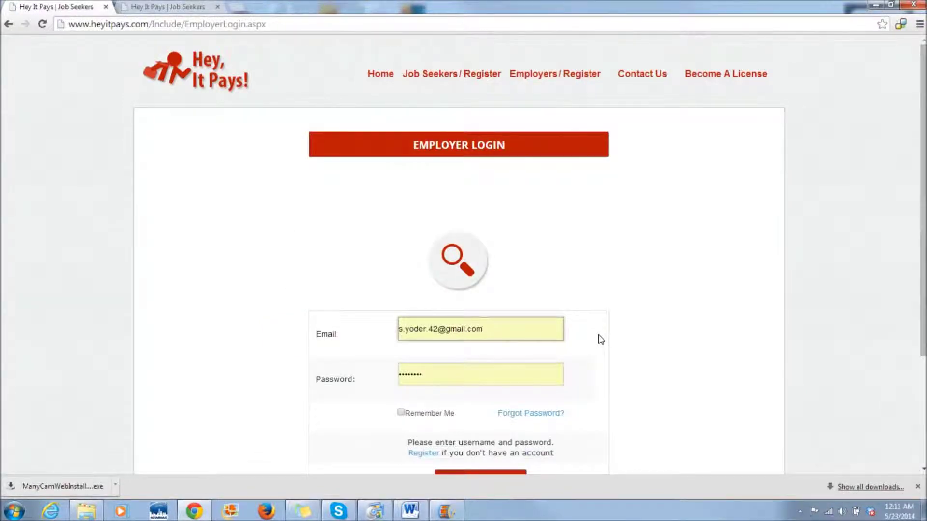
- Log in with the autofilled employer e-mail and password
{"action": "scroll", "coordinate": [600, 339], "scroll_direction": "down", "scroll_amount": 3}
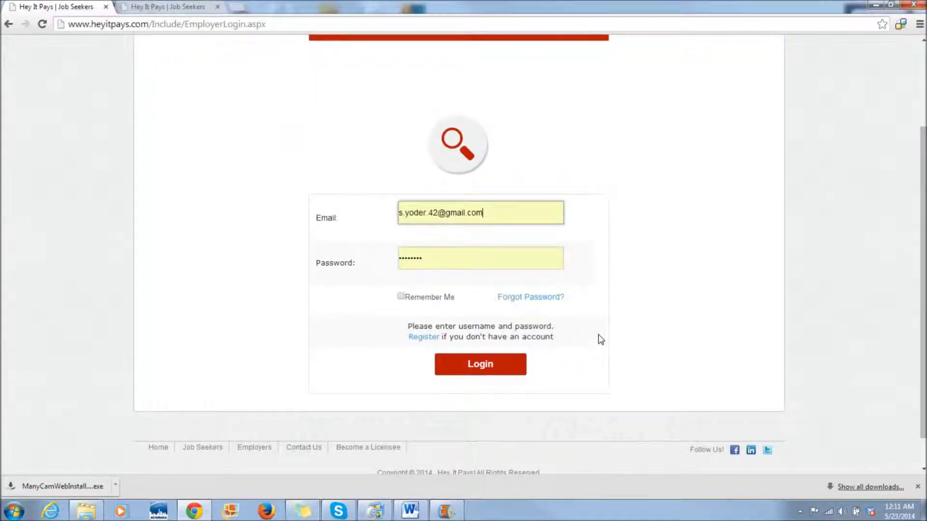
{"action": "left_click", "coordinate": [478, 366]}
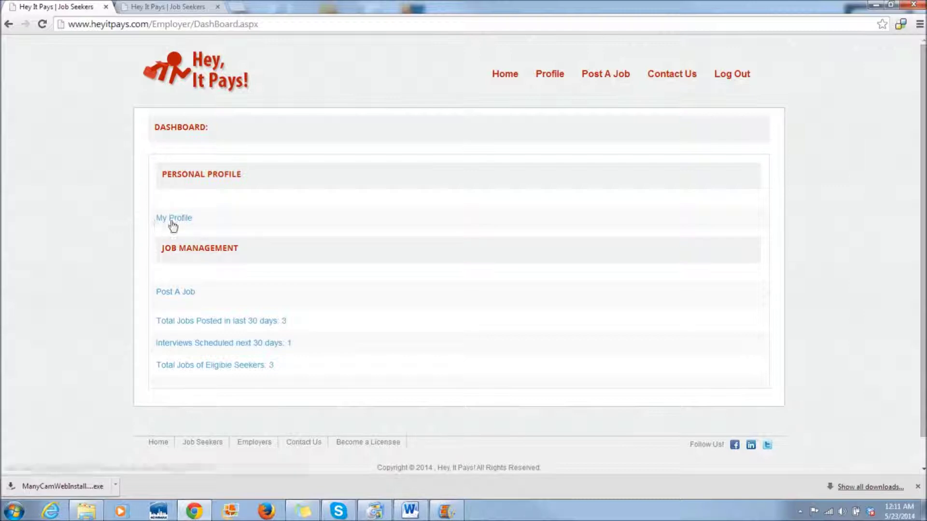
- Start a new job posting with category Retail
{"action": "left_click", "coordinate": [176, 293]}
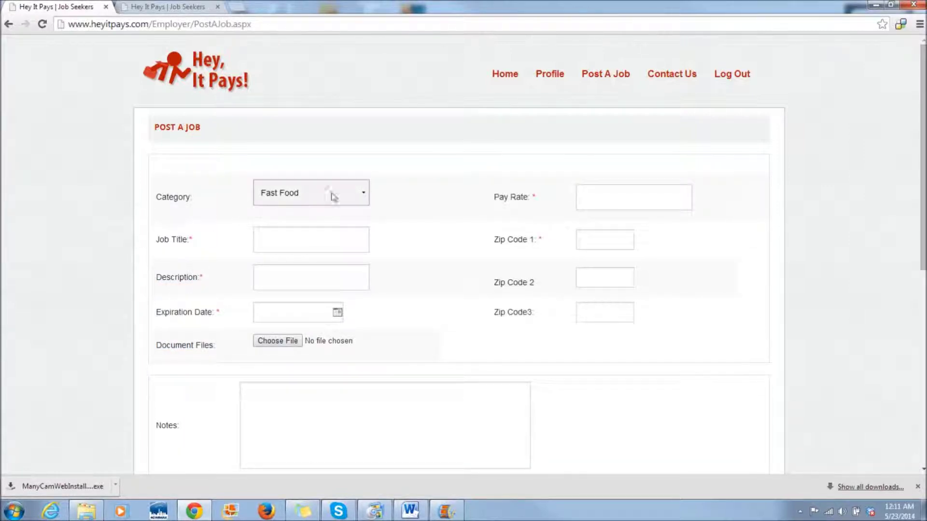
{"action": "left_click", "coordinate": [363, 195]}
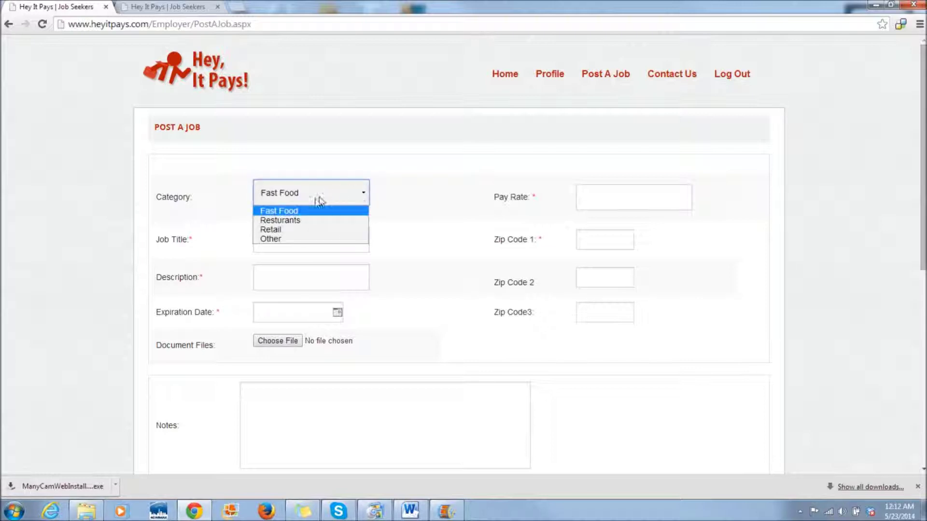
{"action": "left_click", "coordinate": [304, 231]}
{"action": "scroll", "coordinate": [303, 228], "scroll_direction": "down", "scroll_amount": 5}
{"action": "scroll", "coordinate": [302, 228], "scroll_direction": "up", "scroll_amount": 2}
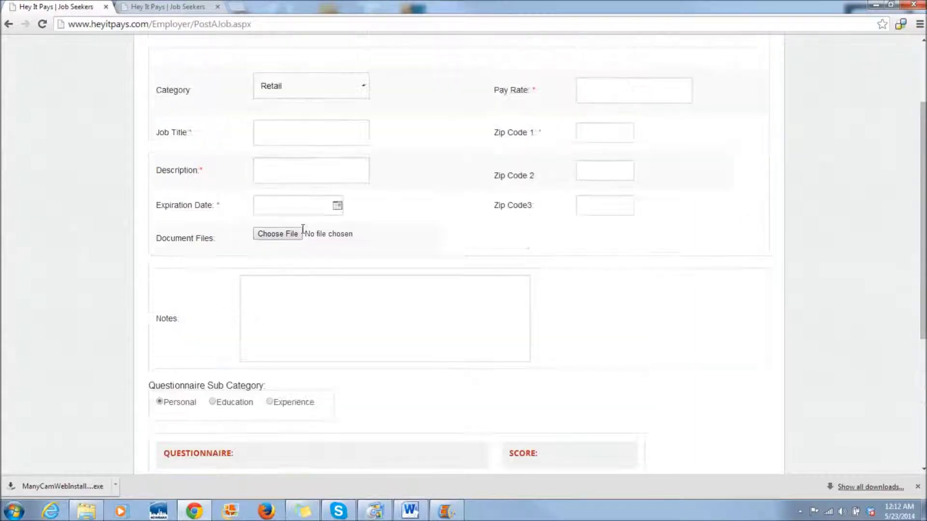
{"action": "scroll", "coordinate": [302, 228], "scroll_direction": "up", "scroll_amount": 1}
- Title the job Cashier and describe it as Client Interaction, Logistics, Stocking
{"action": "left_click", "coordinate": [304, 189]}
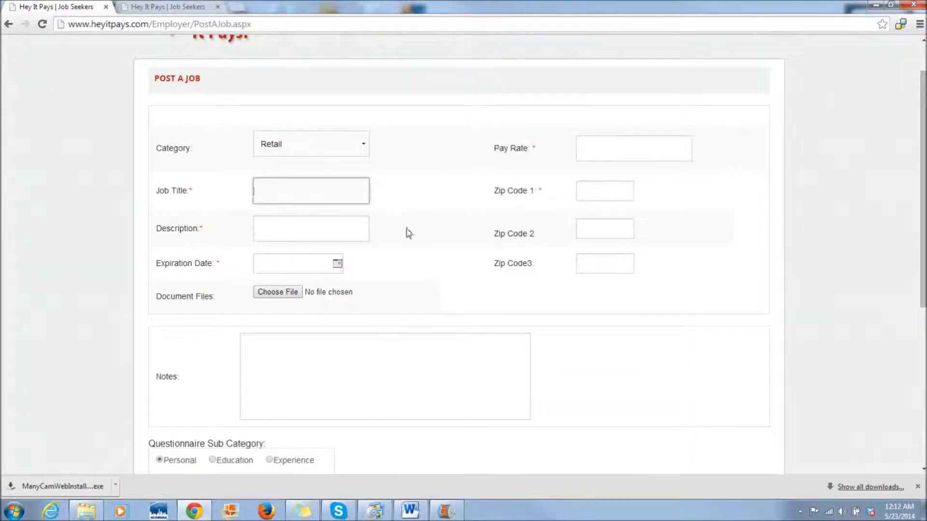
{"action": "type", "text": "Cashier"}
{"action": "key", "text": "Tab"}
{"action": "type", "text": "Client interact"}
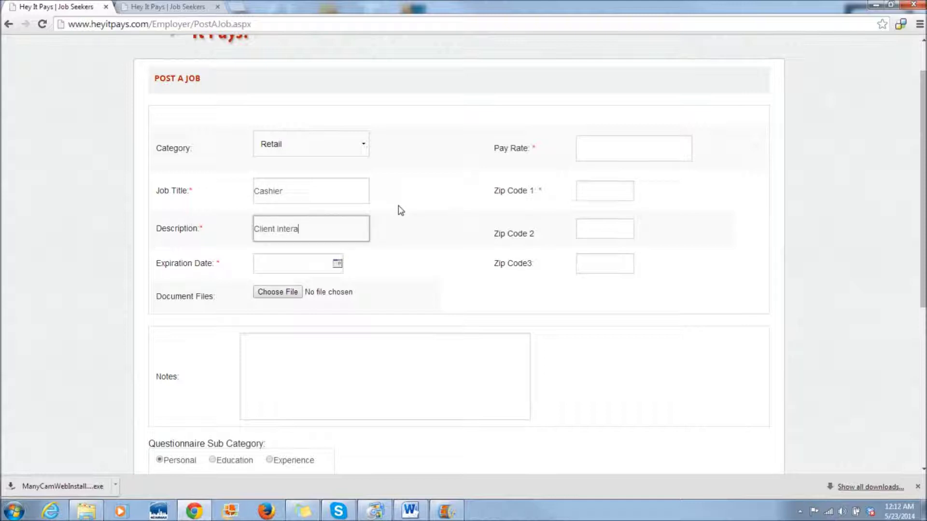
{"action": "type", "text": "ion,"}
{"action": "type", "text": "stics, Stocking"}
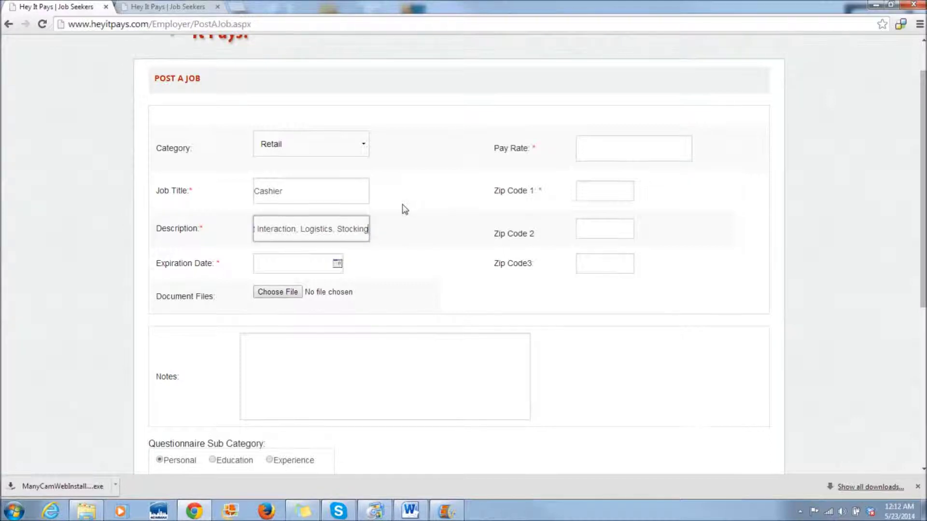
{"action": "scroll", "coordinate": [405, 209], "scroll_direction": "down", "scroll_amount": 1}
{"action": "left_click", "coordinate": [337, 206]}
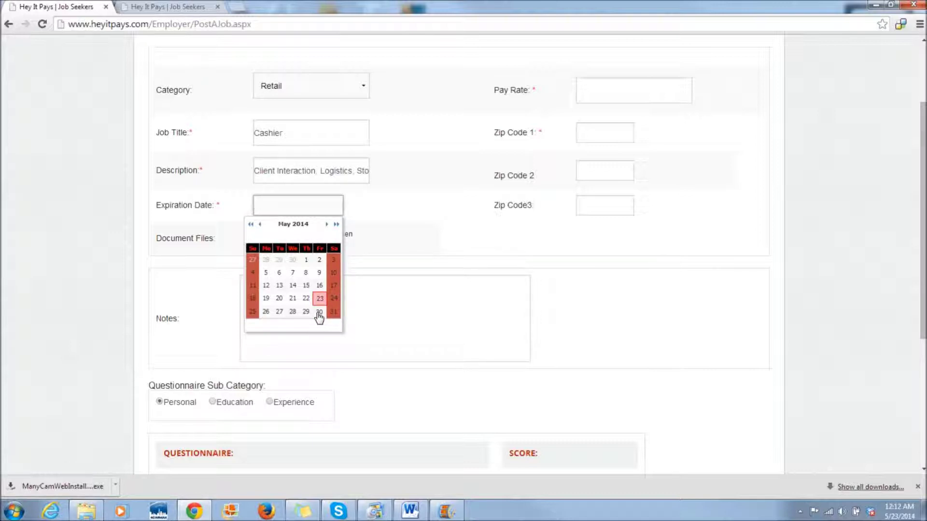
- Set the expiration date to 05/30/2014 and the pay rate to 10.00
{"action": "left_click", "coordinate": [319, 311]}
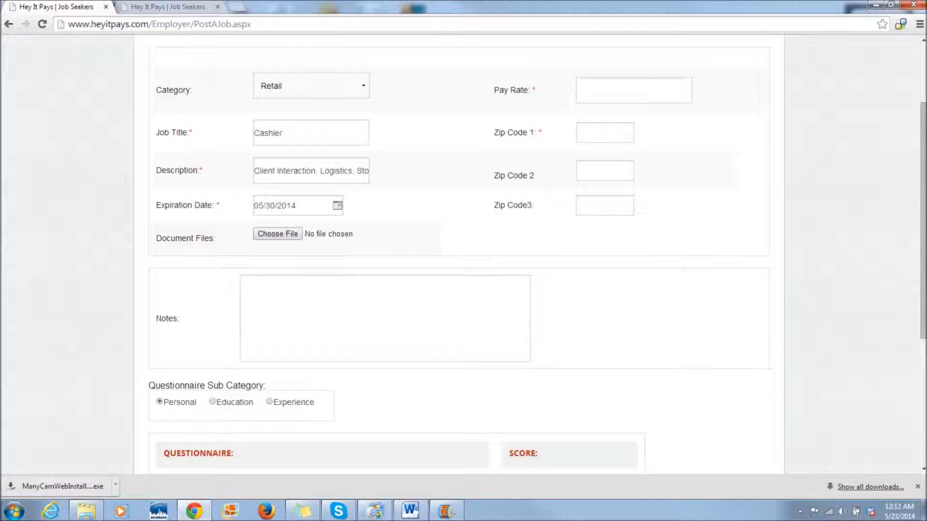
{"action": "left_click", "coordinate": [581, 91]}
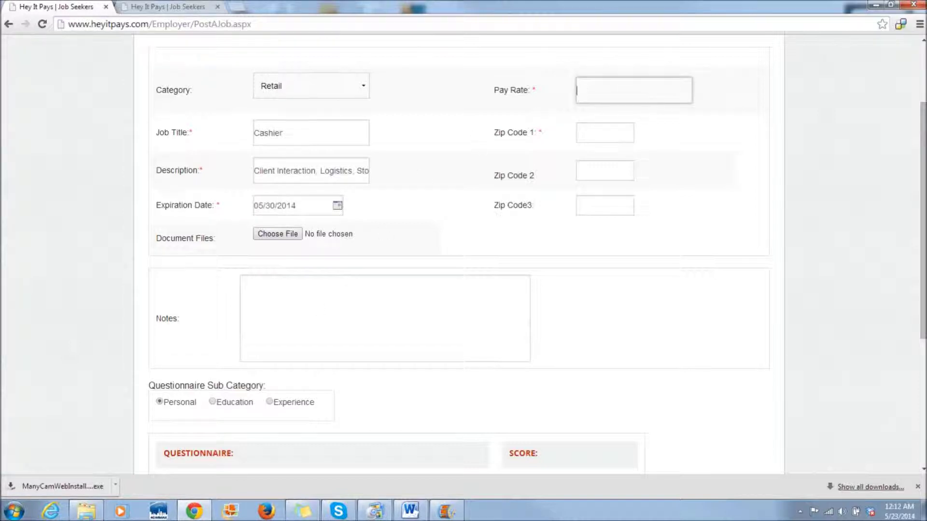
{"action": "type", "text": "10.00"}
- Set the job's first zip code to 35114 from the autofill suggestion
{"action": "key", "text": "Tab"}
{"action": "type", "text": "35"}
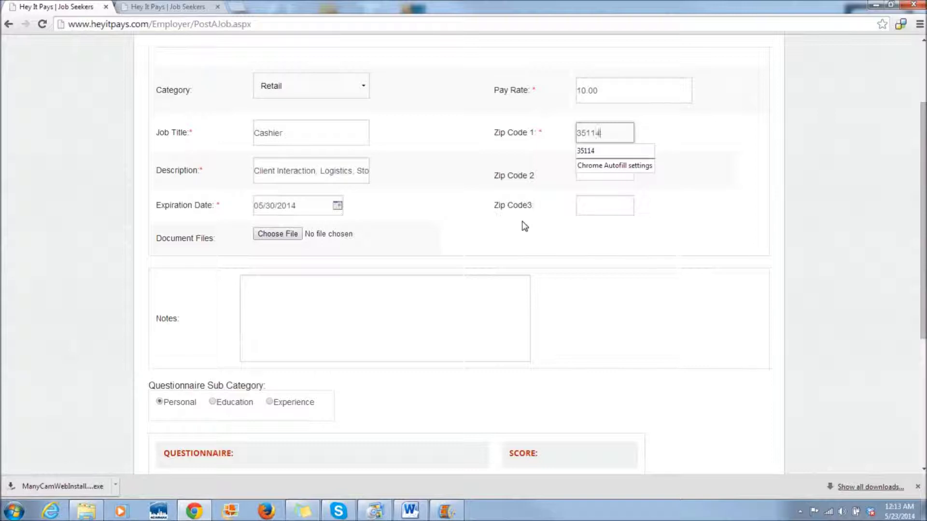
{"action": "left_click", "coordinate": [596, 151]}
{"action": "left_click", "coordinate": [600, 169]}
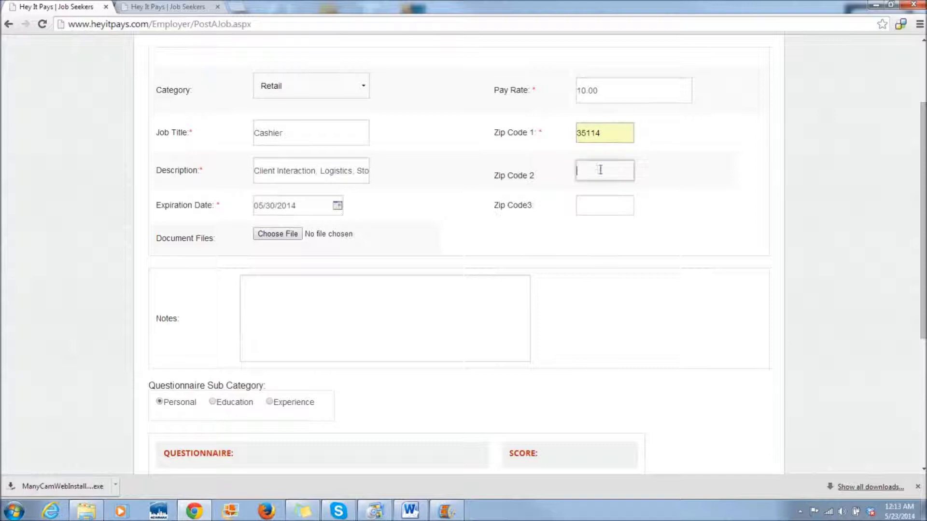
{"action": "left_click", "coordinate": [593, 205]}
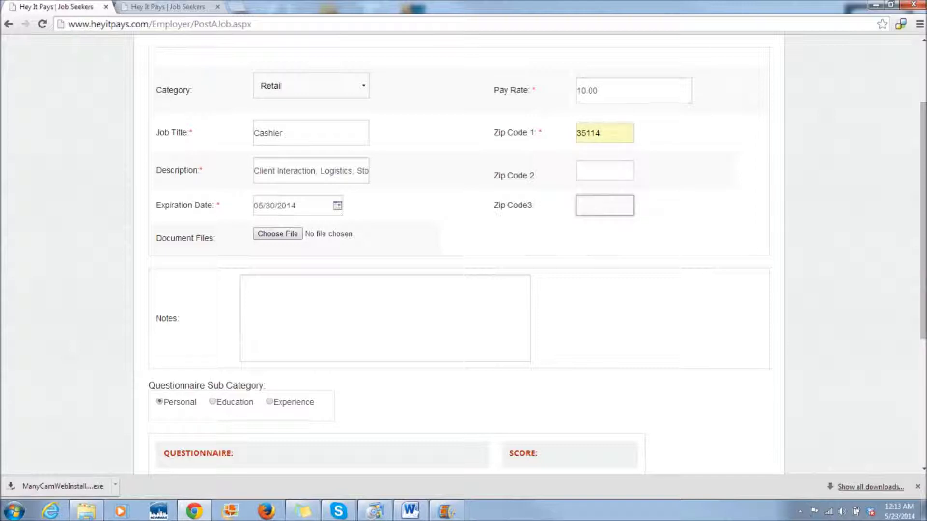
{"action": "left_click", "coordinate": [609, 130]}
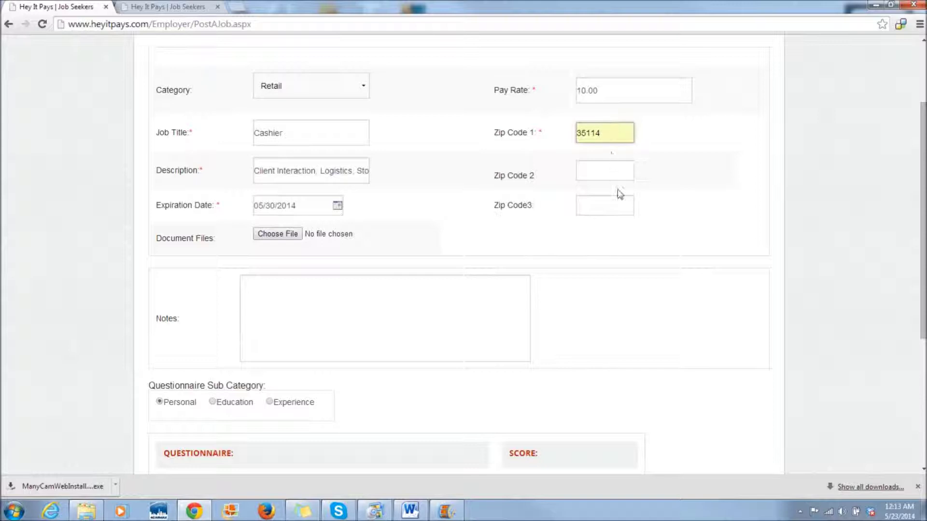
{"action": "scroll", "coordinate": [623, 218], "scroll_direction": "down", "scroll_amount": 1}
{"action": "left_click", "coordinate": [253, 234]}
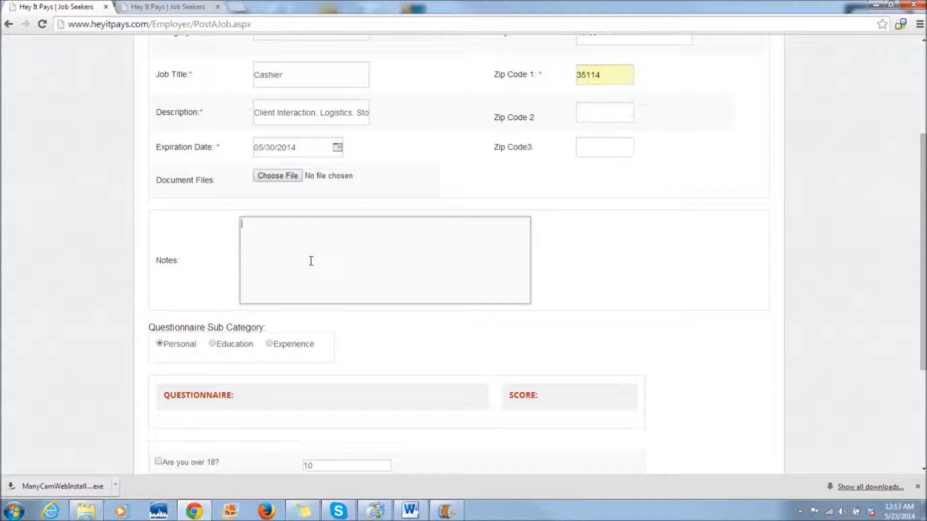
- Tick 'Are you over 18?' with its score 10, then switch to Education questions
{"action": "scroll", "coordinate": [311, 261], "scroll_direction": "down", "scroll_amount": 3}
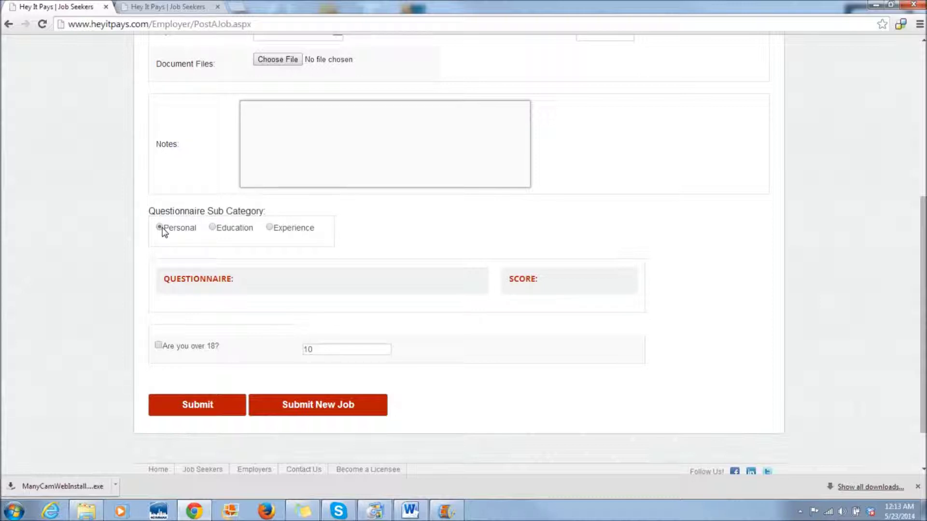
{"action": "scroll", "coordinate": [163, 232], "scroll_direction": "down", "scroll_amount": 1}
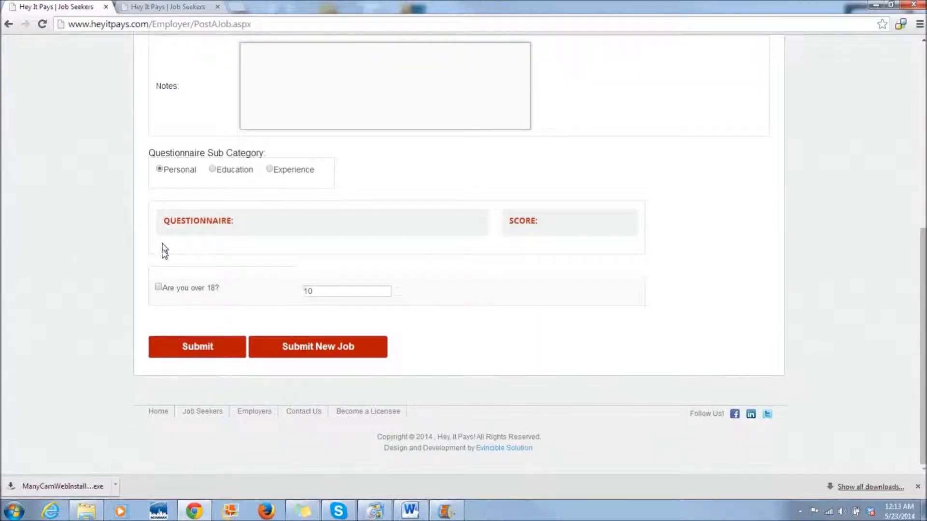
{"action": "left_click", "coordinate": [158, 288]}
{"action": "scroll", "coordinate": [159, 292], "scroll_direction": "up", "scroll_amount": 3}
{"action": "scroll", "coordinate": [159, 292], "scroll_direction": "down", "scroll_amount": 3}
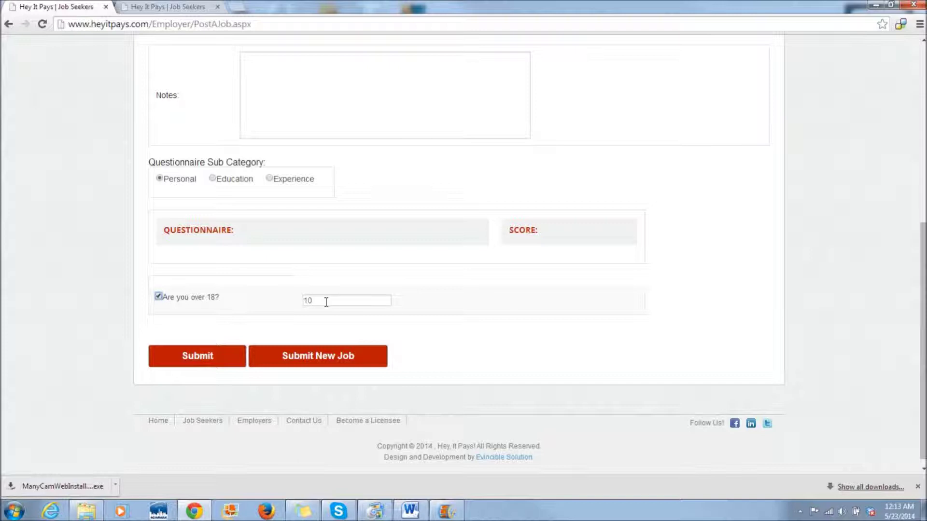
{"action": "left_click_drag", "start_coordinate": [322, 301], "coordinate": [298, 303]}
{"action": "left_click", "coordinate": [213, 179]}
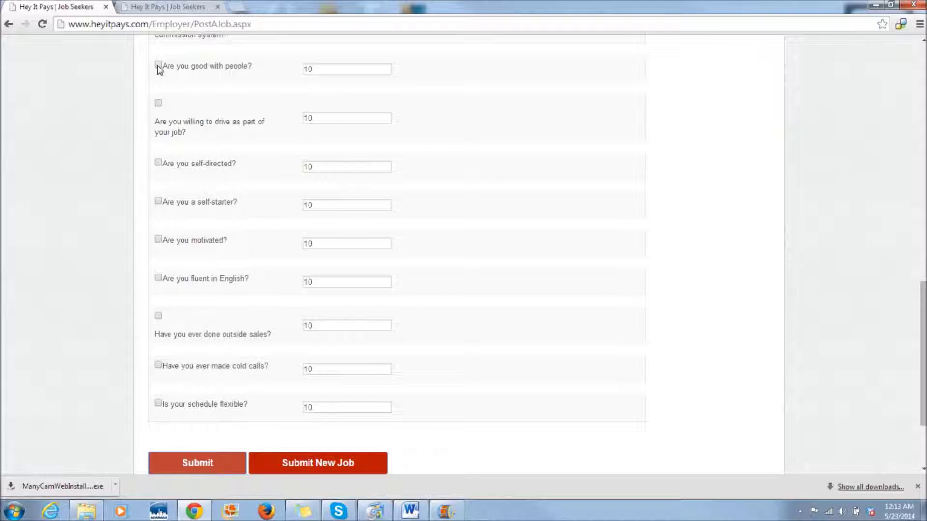
{"action": "scroll", "coordinate": [160, 70], "scroll_direction": "up", "scroll_amount": 4}
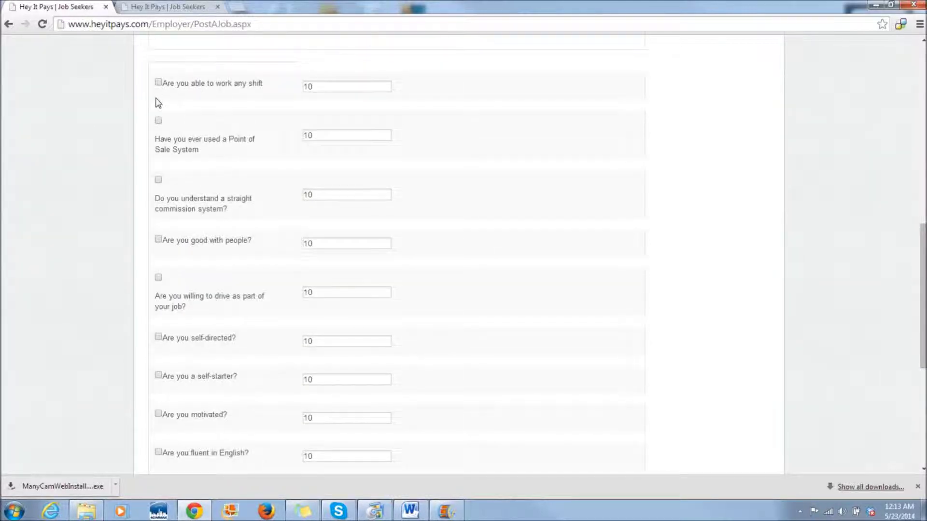
- Include the work-any-shift question scored 7 and the Point of Sale question scored 5
{"action": "left_click", "coordinate": [158, 83]}
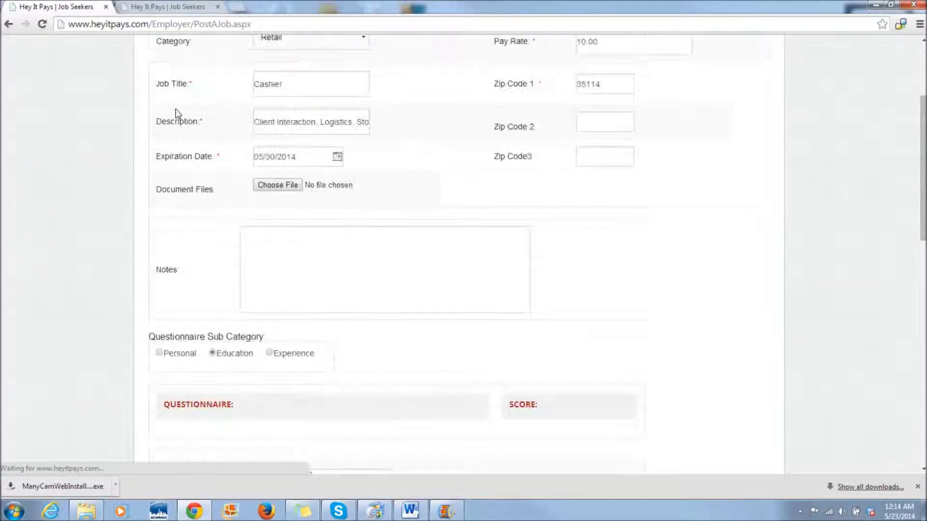
{"action": "scroll", "coordinate": [182, 124], "scroll_direction": "down", "scroll_amount": 7}
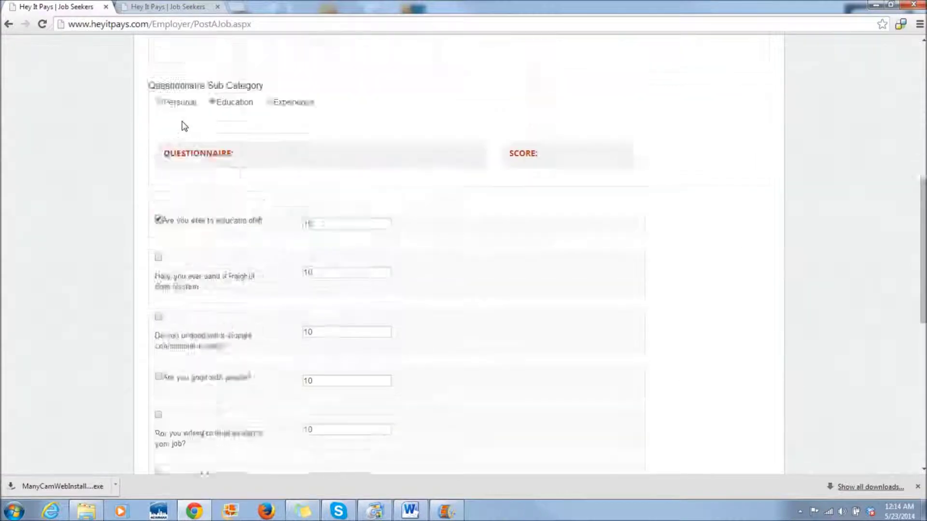
{"action": "left_click_drag", "start_coordinate": [325, 167], "coordinate": [290, 173]}
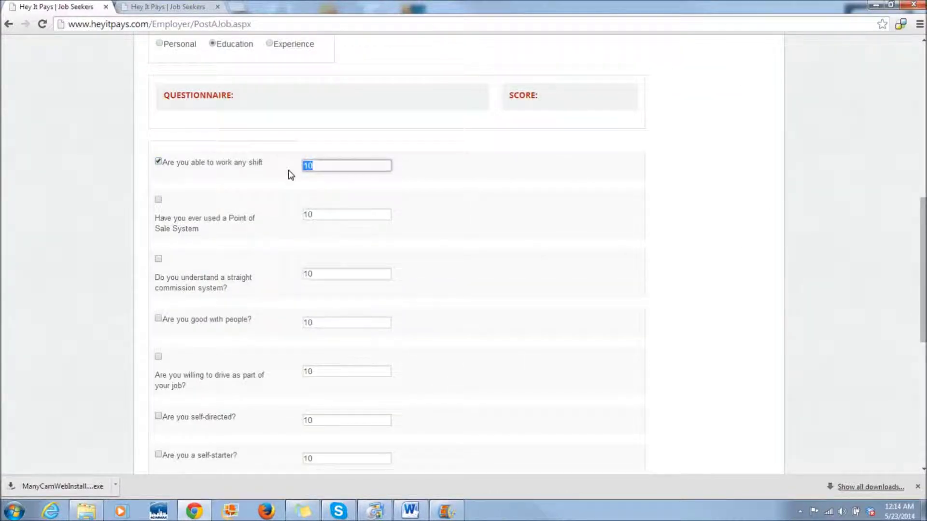
{"action": "type", "text": "7"}
{"action": "left_click", "coordinate": [158, 200]}
{"action": "scroll", "coordinate": [169, 219], "scroll_direction": "up", "scroll_amount": 5}
{"action": "scroll", "coordinate": [169, 218], "scroll_direction": "down", "scroll_amount": 3}
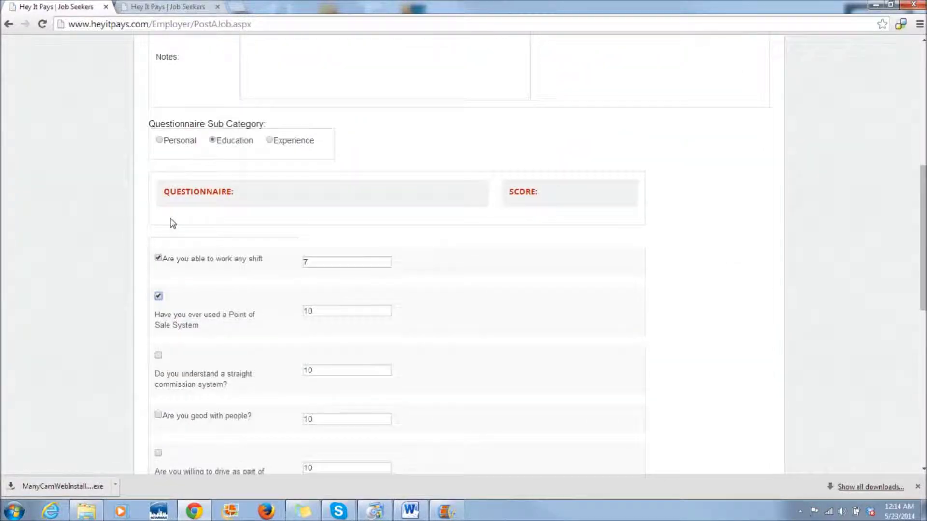
{"action": "scroll", "coordinate": [172, 223], "scroll_direction": "down", "scroll_amount": 2}
{"action": "left_click_drag", "start_coordinate": [321, 194], "coordinate": [300, 197]}
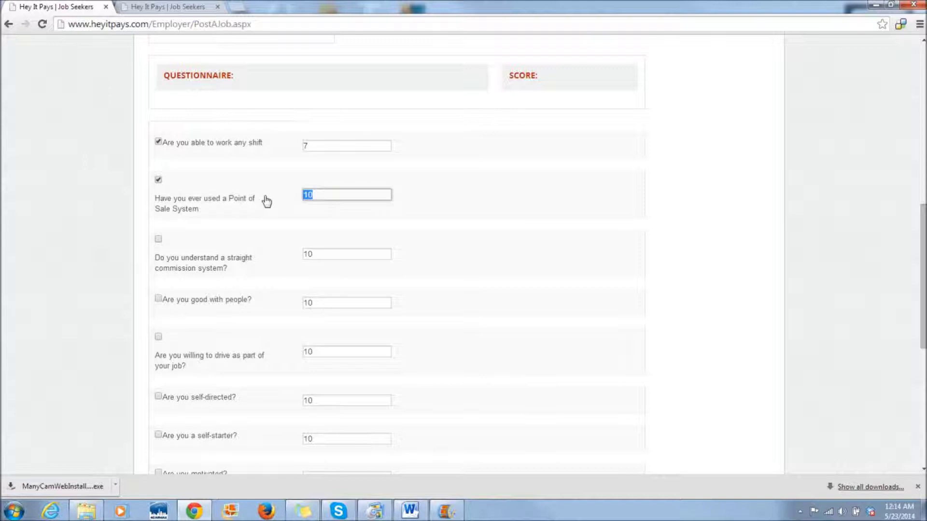
{"action": "type", "text": "5"}
- Include the good-with-people question at 10 and the are-you-motivated question scored 7
{"action": "left_click", "coordinate": [158, 300]}
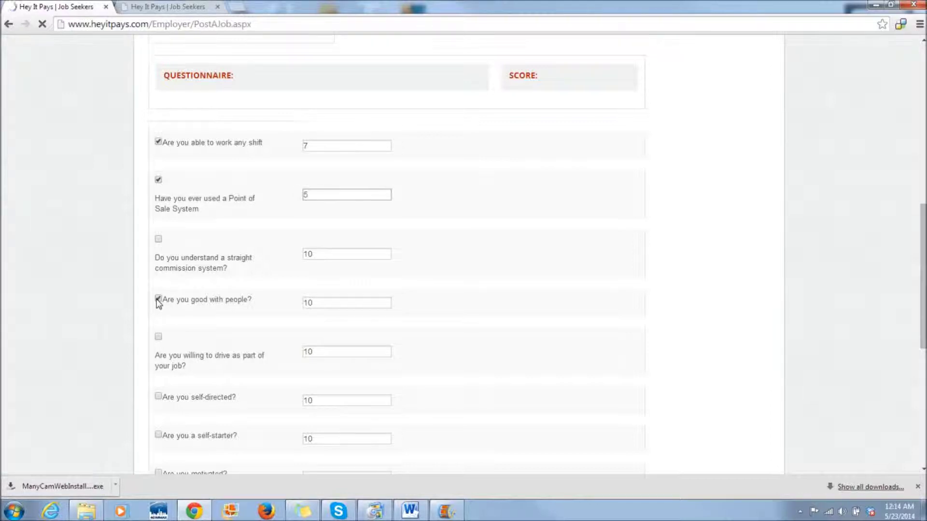
{"action": "scroll", "coordinate": [158, 304], "scroll_direction": "down", "scroll_amount": 1}
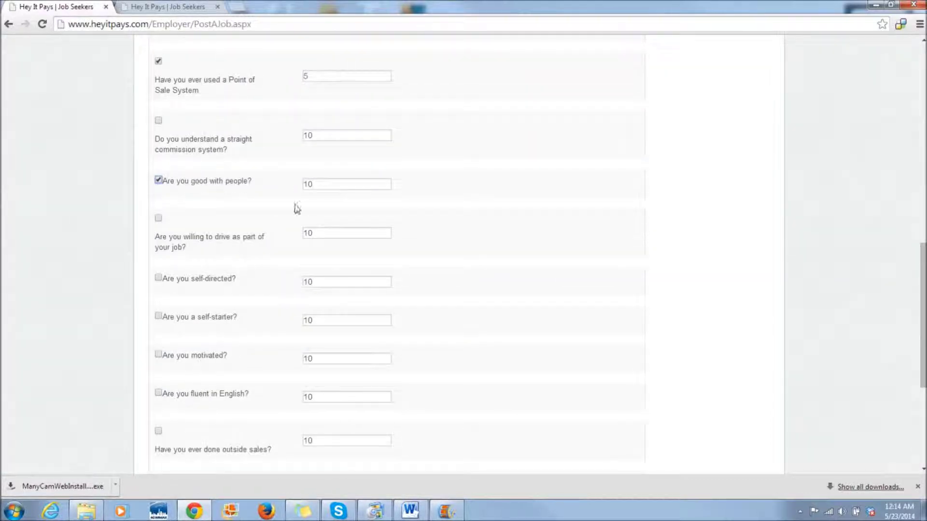
{"action": "double_click", "coordinate": [309, 184]}
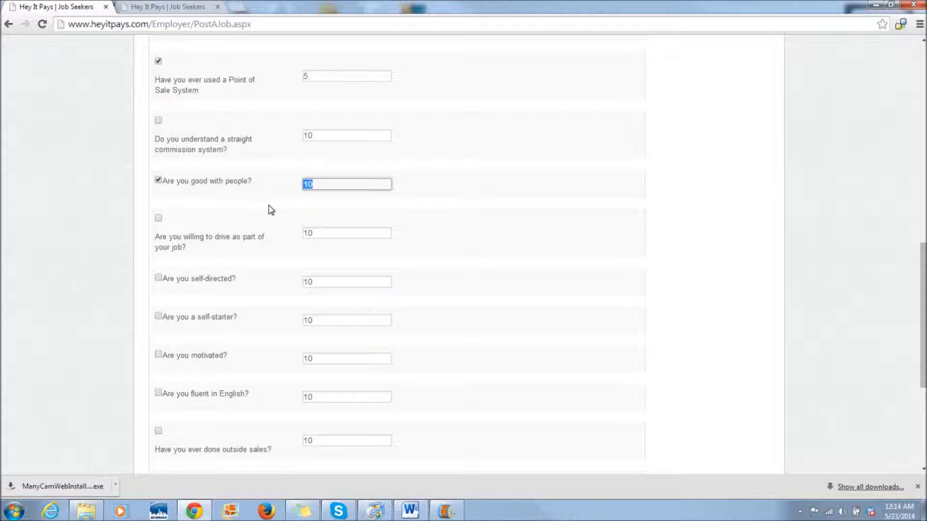
{"action": "scroll", "coordinate": [269, 227], "scroll_direction": "down", "scroll_amount": 2}
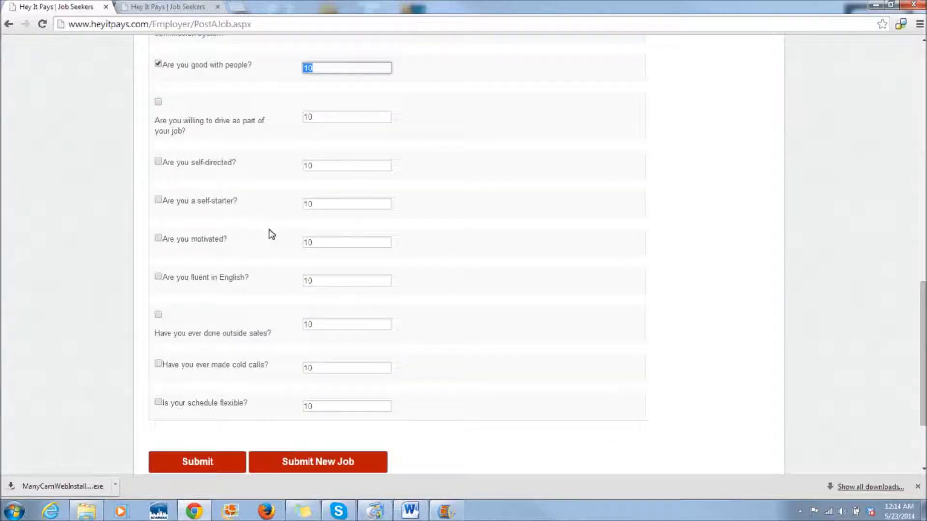
{"action": "scroll", "coordinate": [270, 235], "scroll_direction": "down", "scroll_amount": 1}
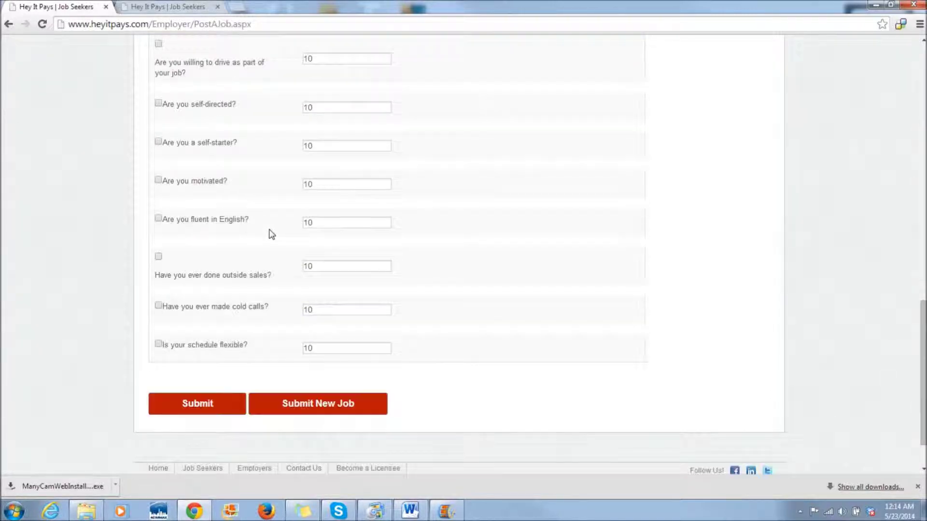
{"action": "left_click", "coordinate": [158, 180]}
{"action": "scroll", "coordinate": [159, 184], "scroll_direction": "up", "scroll_amount": 5}
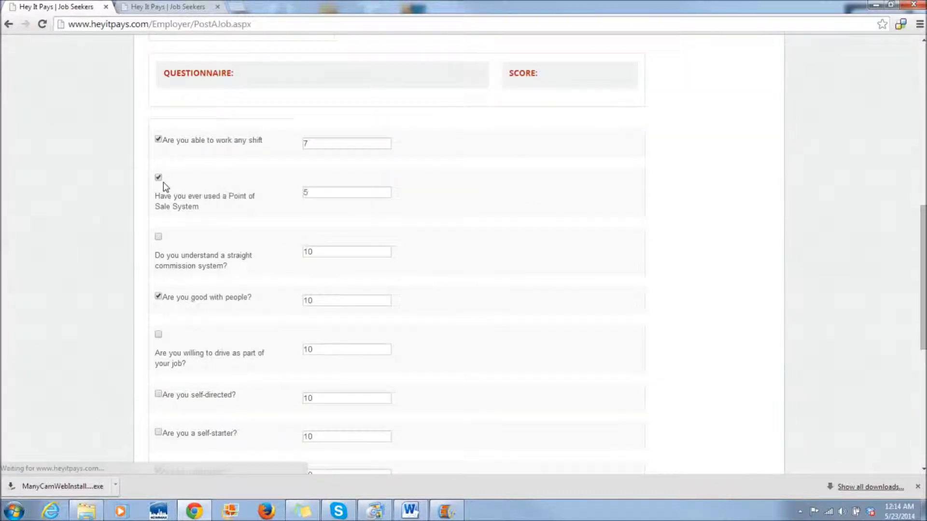
{"action": "scroll", "coordinate": [260, 228], "scroll_direction": "down", "scroll_amount": 4}
{"action": "double_click", "coordinate": [314, 242]}
{"action": "type", "text": "7"}
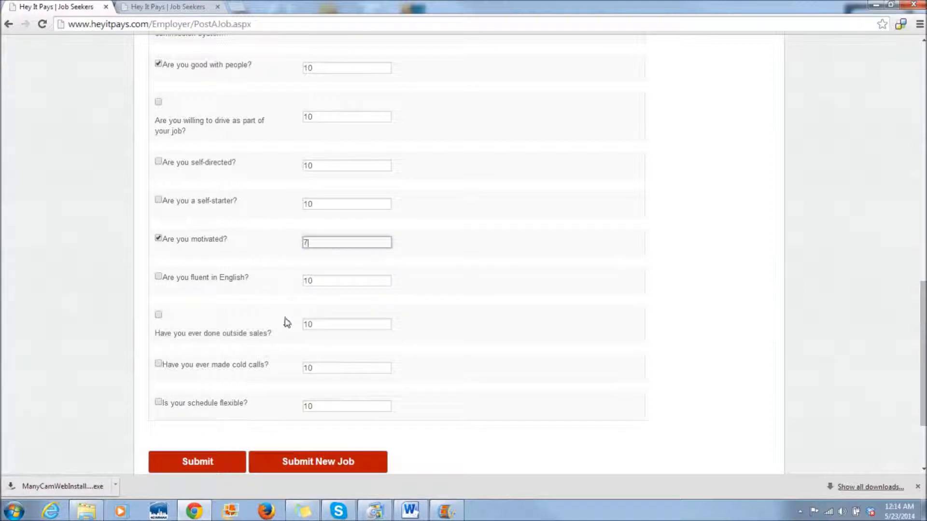
{"action": "scroll", "coordinate": [287, 322], "scroll_direction": "up", "scroll_amount": 7}
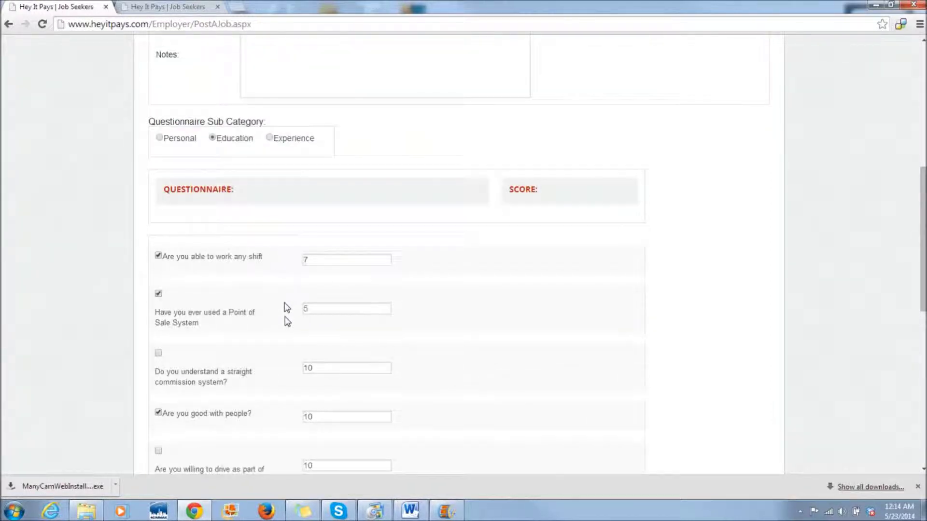
- Switch to Experience questions; include retail store scored 6 and inventory control scored 8
{"action": "left_click", "coordinate": [269, 139]}
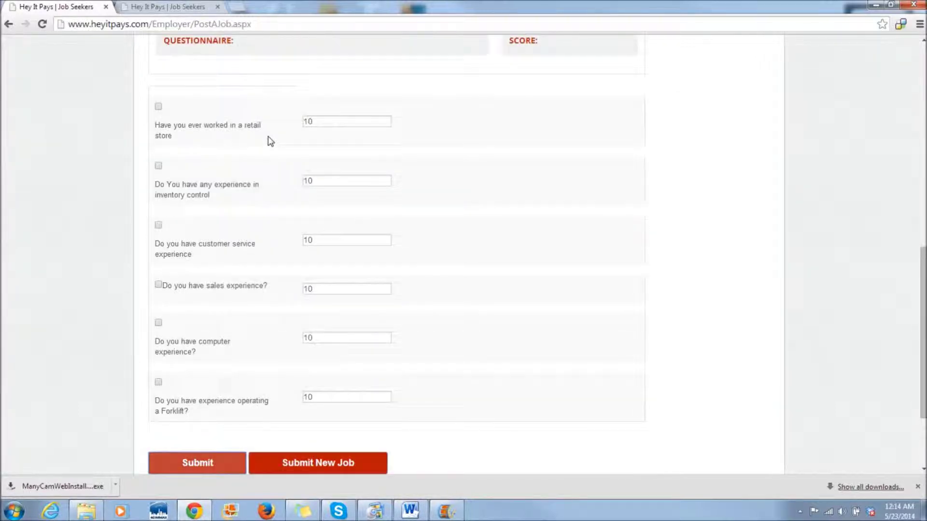
{"action": "left_click", "coordinate": [158, 107]}
{"action": "scroll", "coordinate": [198, 238], "scroll_direction": "down", "scroll_amount": 6}
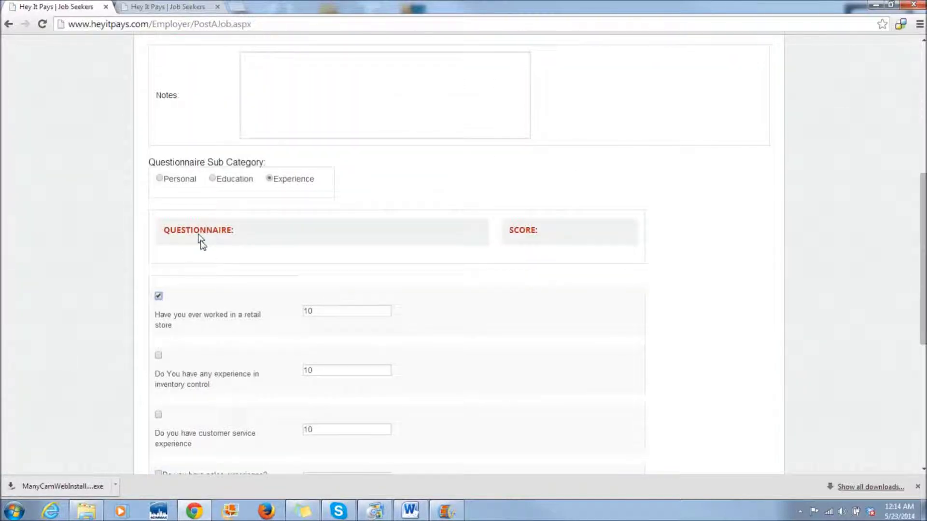
{"action": "left_click", "coordinate": [318, 137]}
{"action": "left_click_drag", "start_coordinate": [317, 137], "coordinate": [268, 143]}
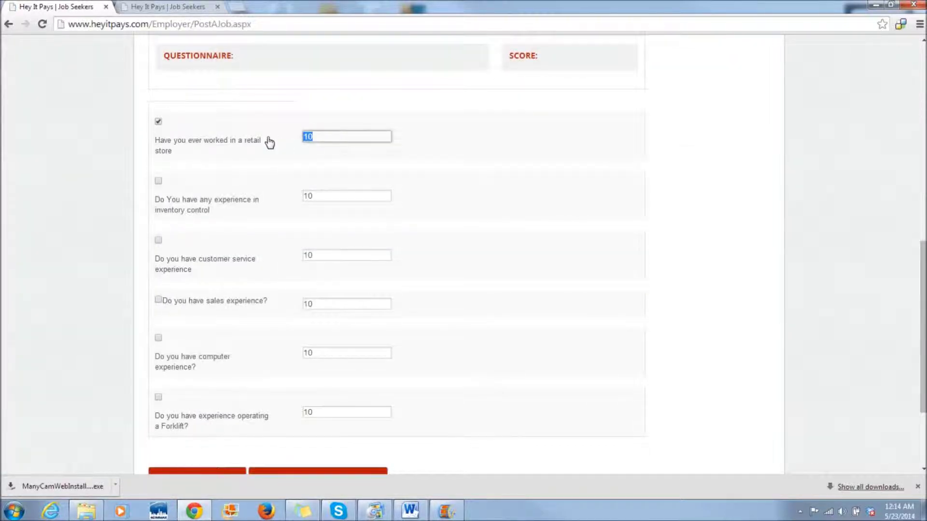
{"action": "type", "text": "6"}
{"action": "left_click", "coordinate": [159, 182]}
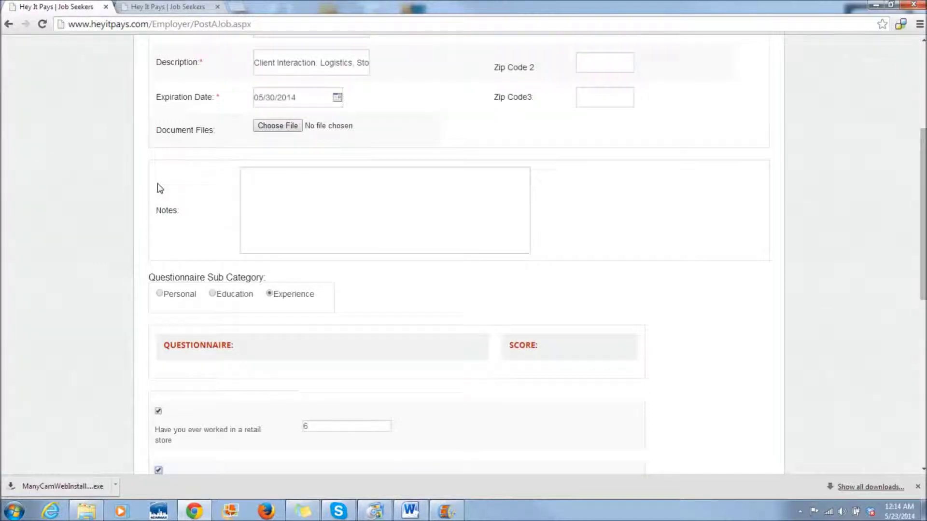
{"action": "scroll", "coordinate": [185, 233], "scroll_direction": "down", "scroll_amount": 5}
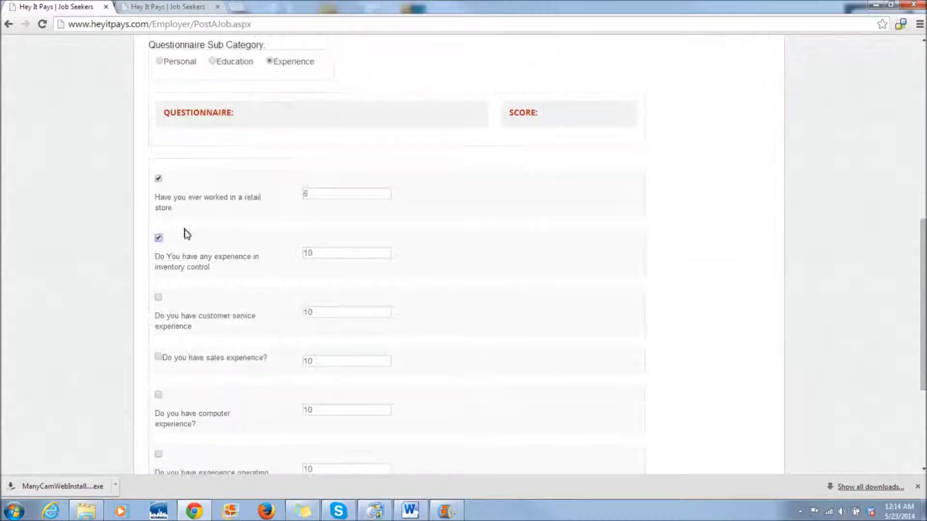
{"action": "left_click", "coordinate": [321, 252]}
{"action": "left_click_drag", "start_coordinate": [321, 253], "coordinate": [268, 252]}
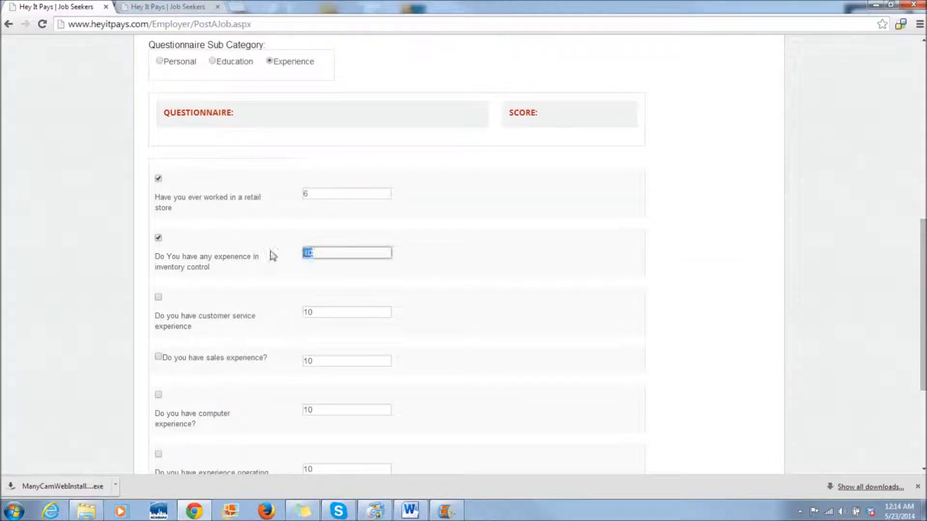
{"action": "type", "text": "8"}
- Include customer service at 10, computer experience scored 2 and forklift operating scored 1
{"action": "scroll", "coordinate": [261, 315], "scroll_direction": "down", "scroll_amount": 3}
{"action": "left_click", "coordinate": [159, 182]}
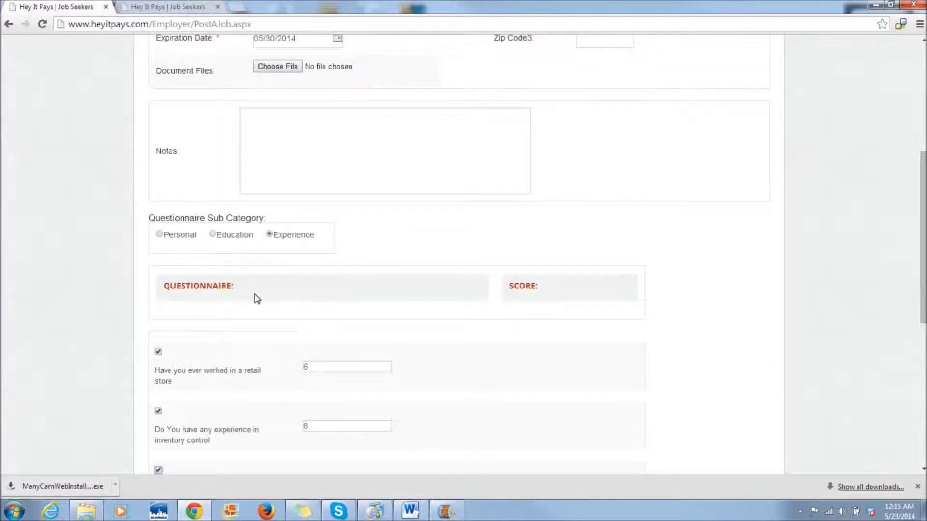
{"action": "scroll", "coordinate": [257, 298], "scroll_direction": "down", "scroll_amount": 5}
{"action": "double_click", "coordinate": [308, 253]}
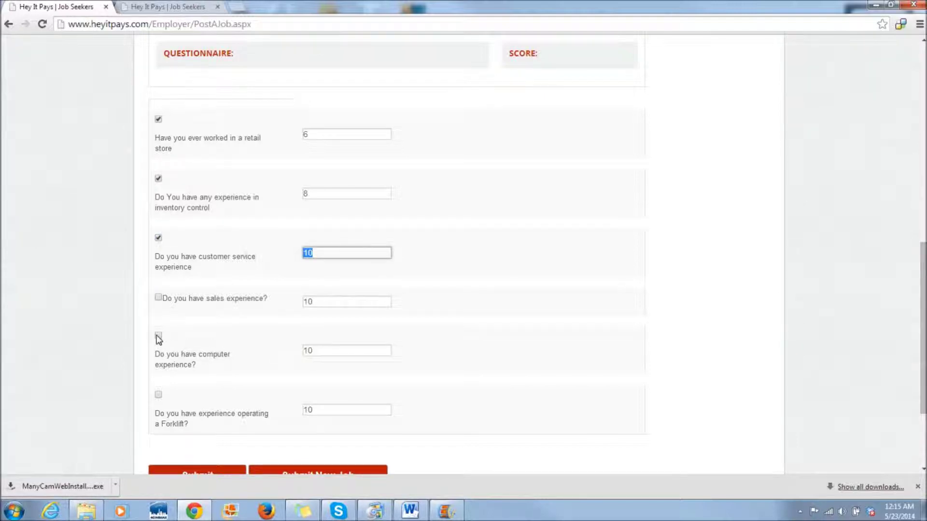
{"action": "left_click", "coordinate": [158, 337]}
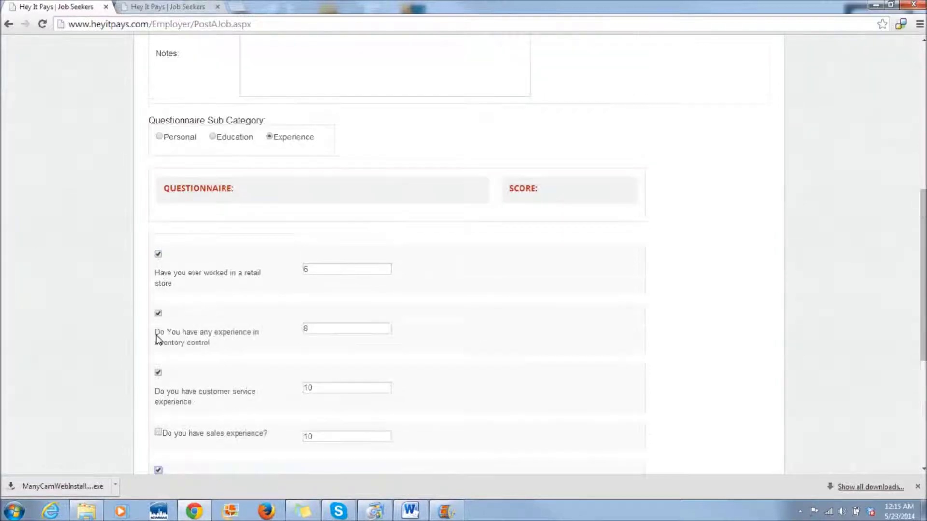
{"action": "scroll", "coordinate": [226, 350], "scroll_direction": "down", "scroll_amount": 5}
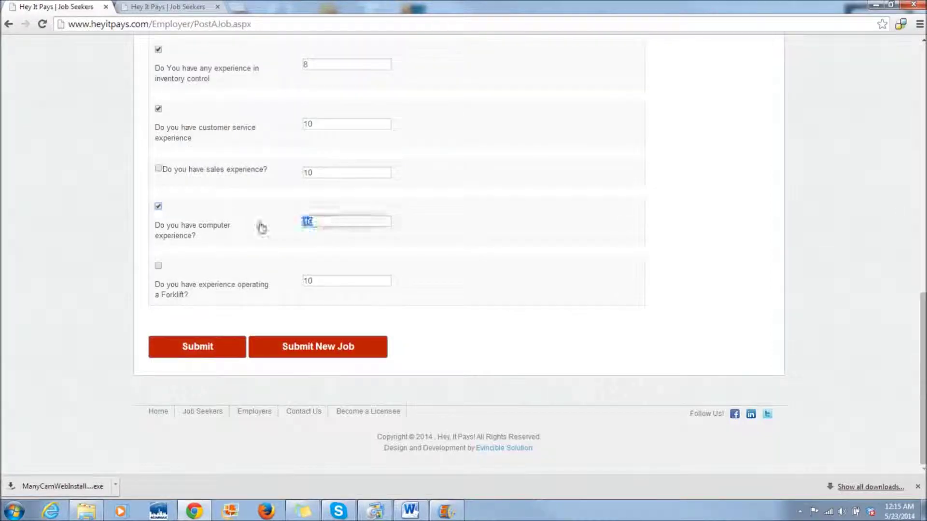
{"action": "type", "text": "2"}
{"action": "left_click", "coordinate": [158, 266]}
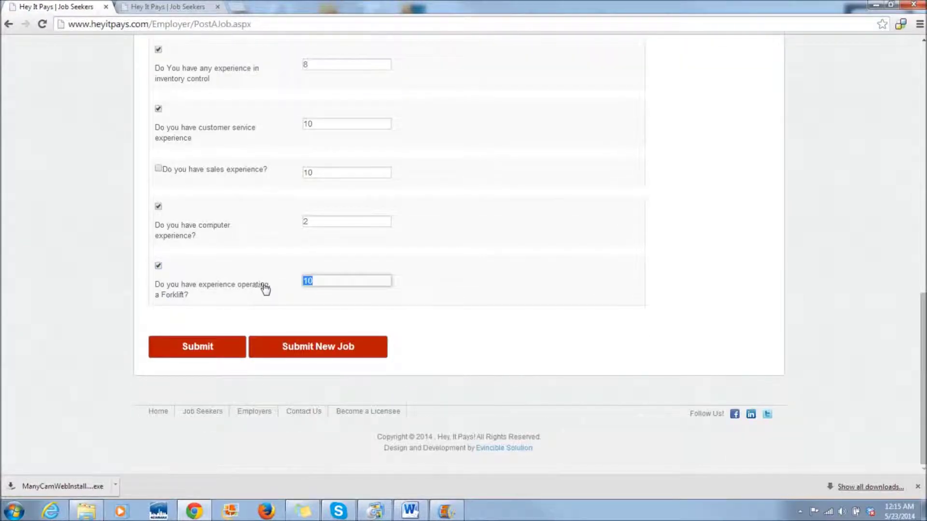
{"action": "type", "text": "1"}
{"action": "scroll", "coordinate": [265, 289], "scroll_direction": "up", "scroll_amount": 10}
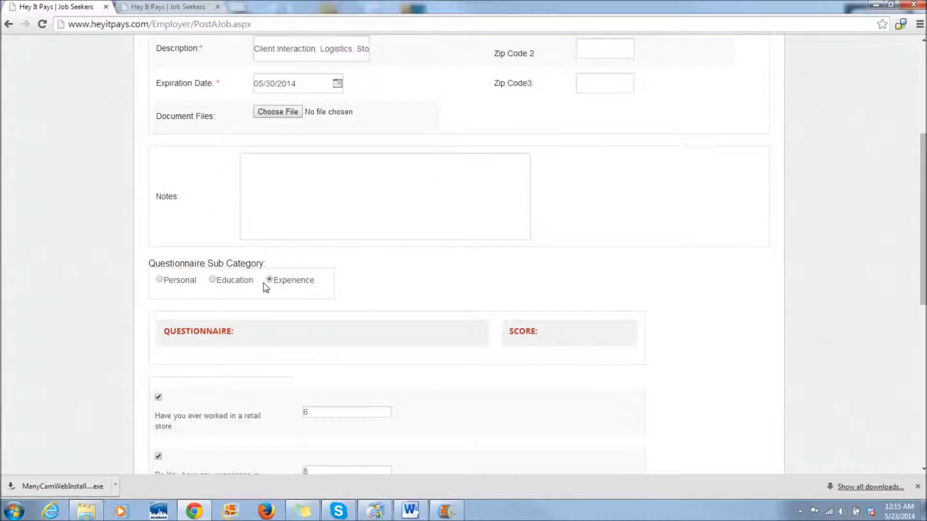
{"action": "scroll", "coordinate": [265, 283], "scroll_direction": "up", "scroll_amount": 1}
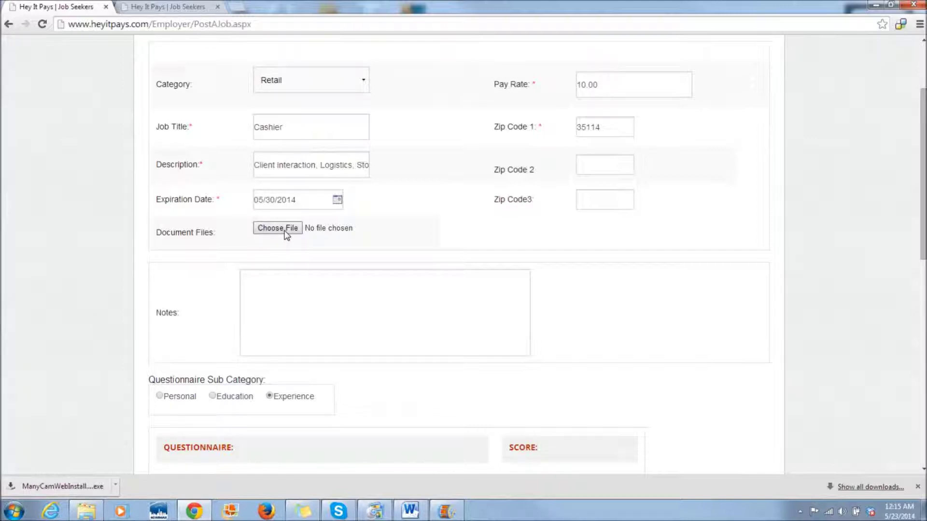
- Attach HeyItPaysTest.docx to the Cashier job, submit it, and highlight the job-posted confirmation
{"action": "left_click", "coordinate": [286, 234]}
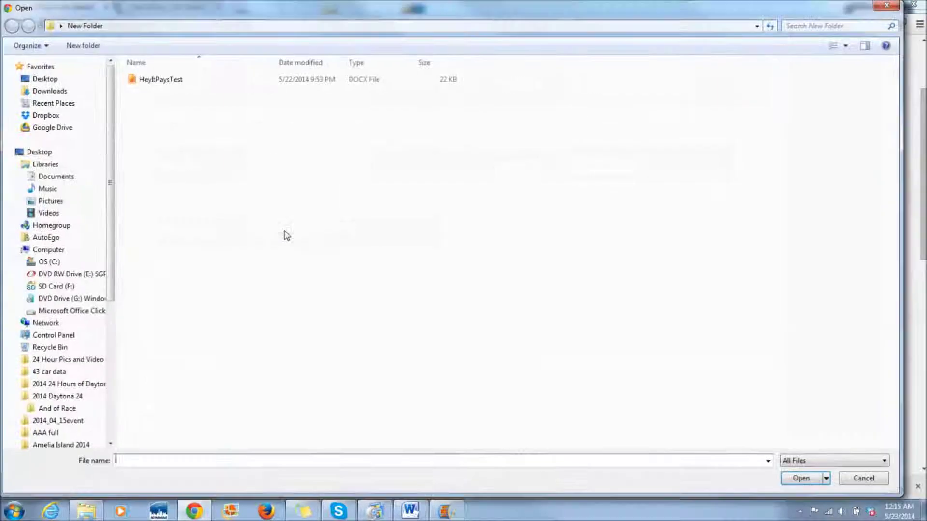
{"action": "left_click", "coordinate": [152, 81]}
{"action": "left_click", "coordinate": [152, 80]}
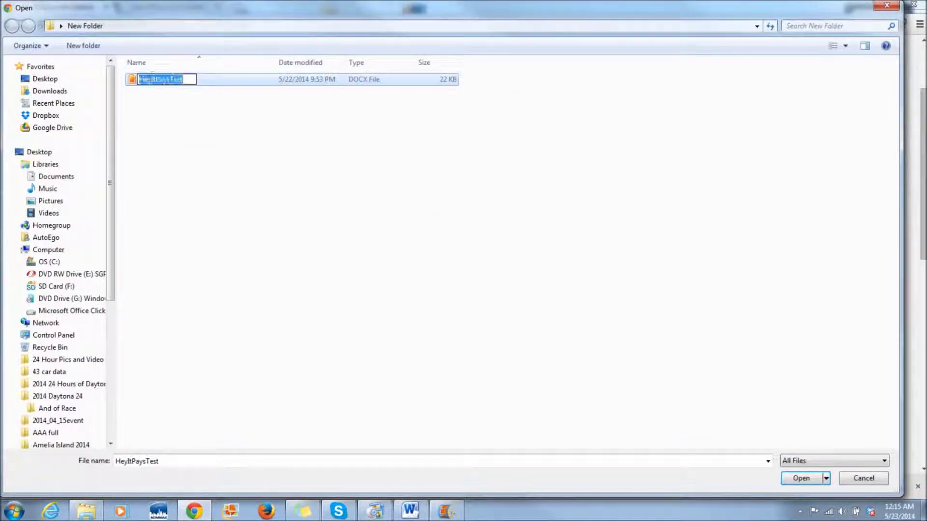
{"action": "double_click", "coordinate": [158, 82]}
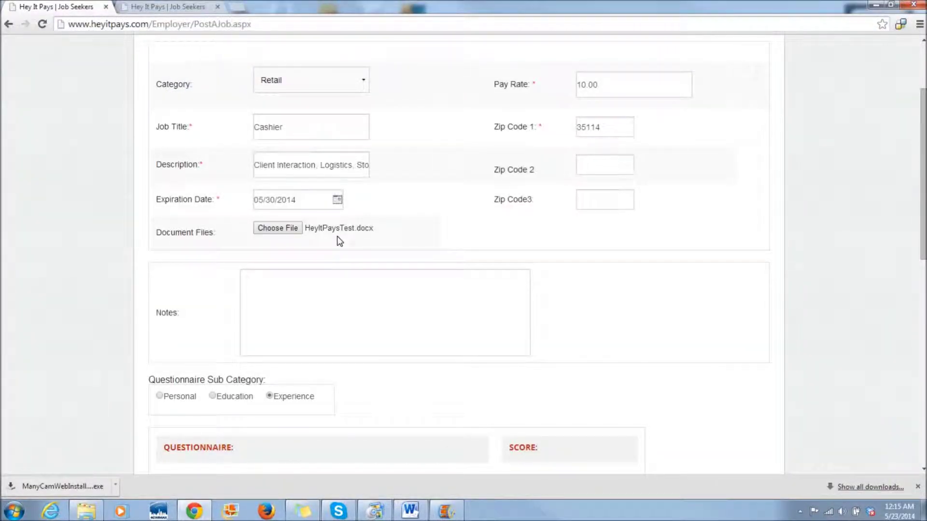
{"action": "scroll", "coordinate": [339, 241], "scroll_direction": "down", "scroll_amount": 10}
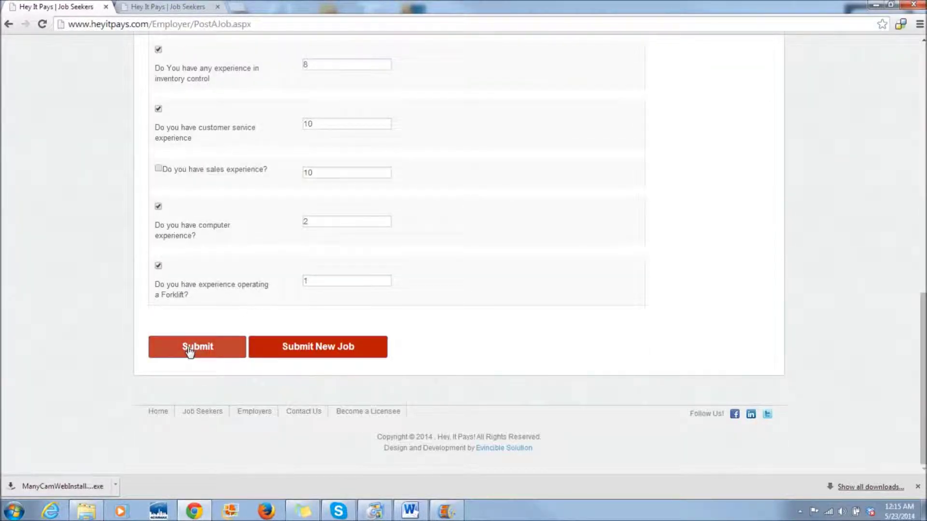
{"action": "left_click", "coordinate": [188, 350]}
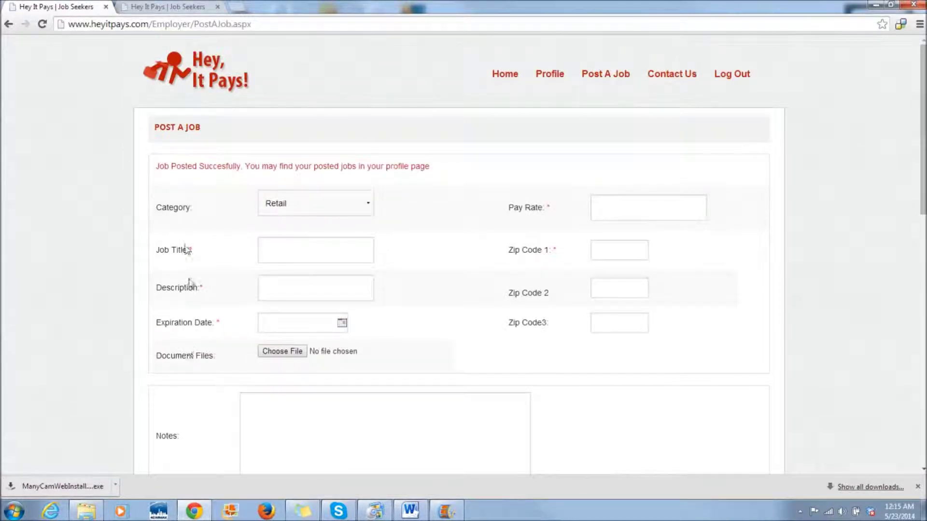
{"action": "left_click_drag", "start_coordinate": [153, 173], "coordinate": [458, 167]}
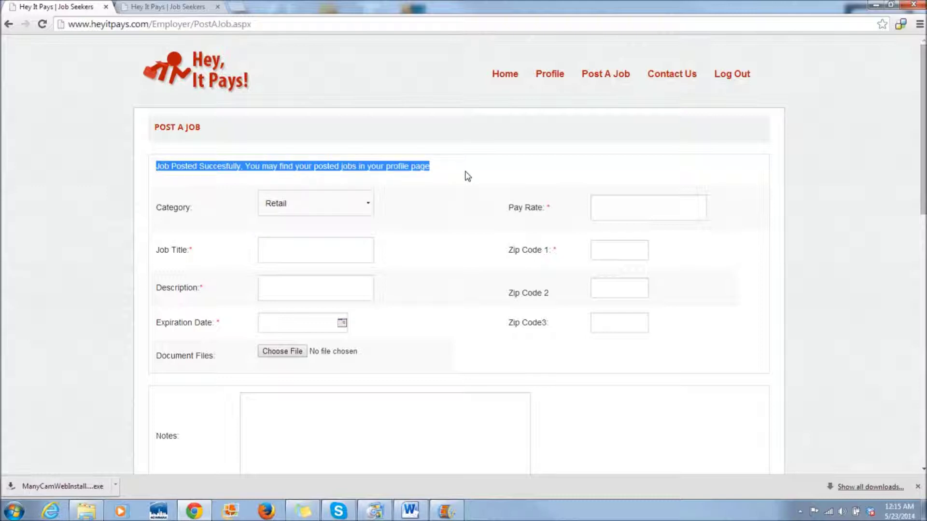
- Highlight the profile's counts: 4 jobs posted, 1 interview scheduled, 4 jobs with eligible seekers
{"action": "left_click", "coordinate": [551, 82]}
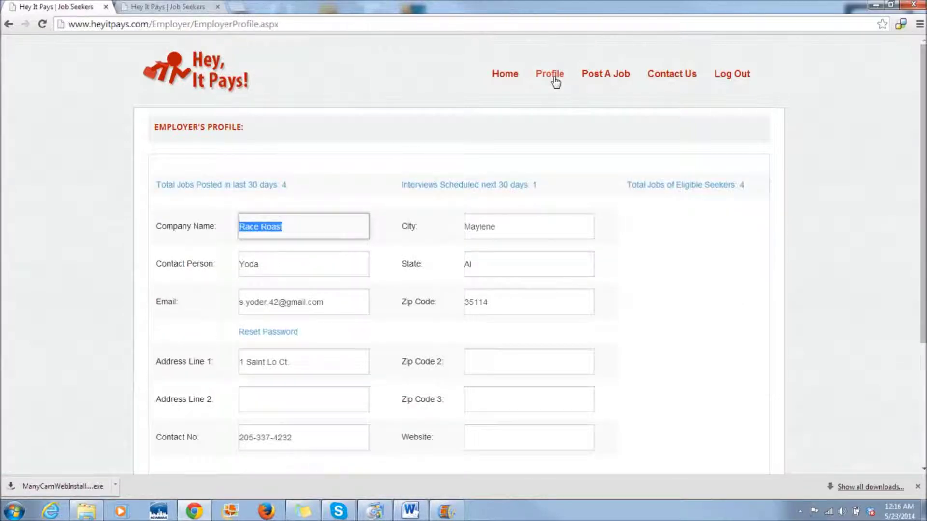
{"action": "scroll", "coordinate": [555, 82], "scroll_direction": "down", "scroll_amount": 1}
{"action": "left_click_drag", "start_coordinate": [298, 130], "coordinate": [156, 140]}
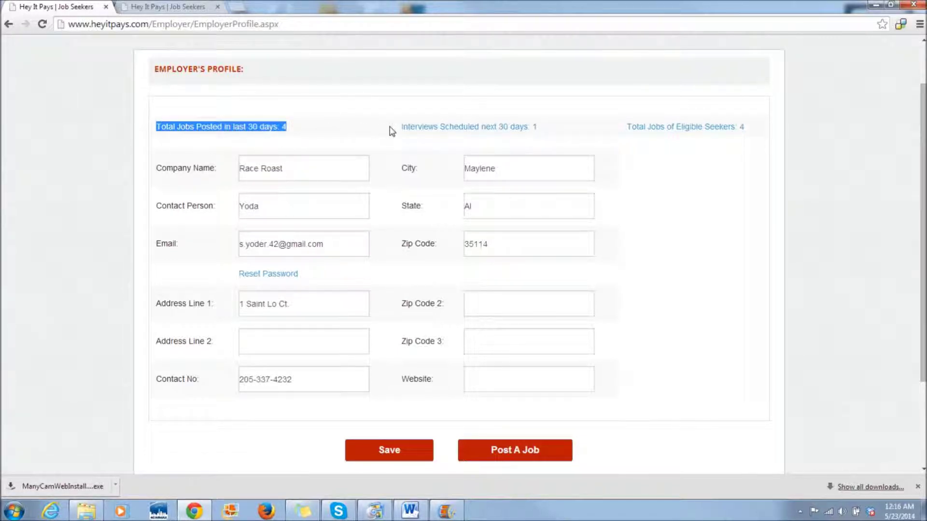
{"action": "left_click_drag", "start_coordinate": [399, 133], "coordinate": [547, 131]}
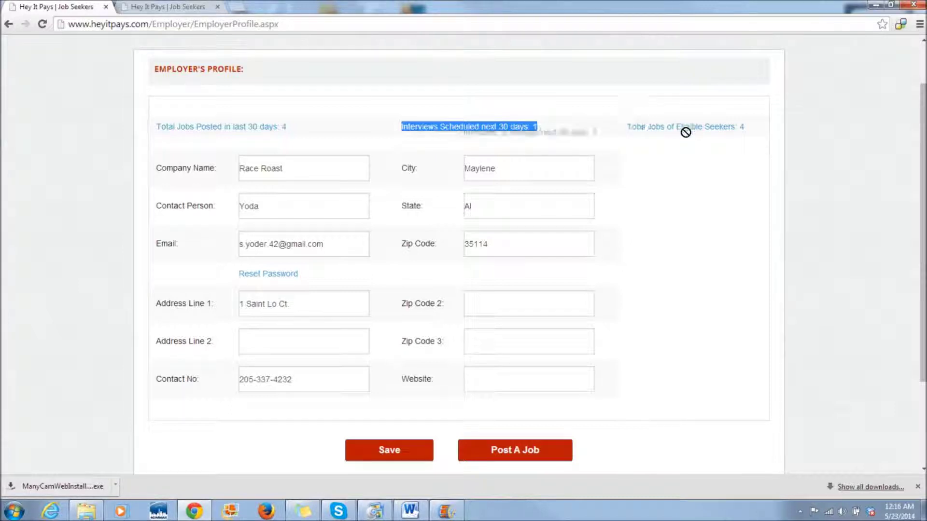
{"action": "left_click", "coordinate": [626, 130]}
{"action": "left_click_drag", "start_coordinate": [626, 129], "coordinate": [761, 140]}
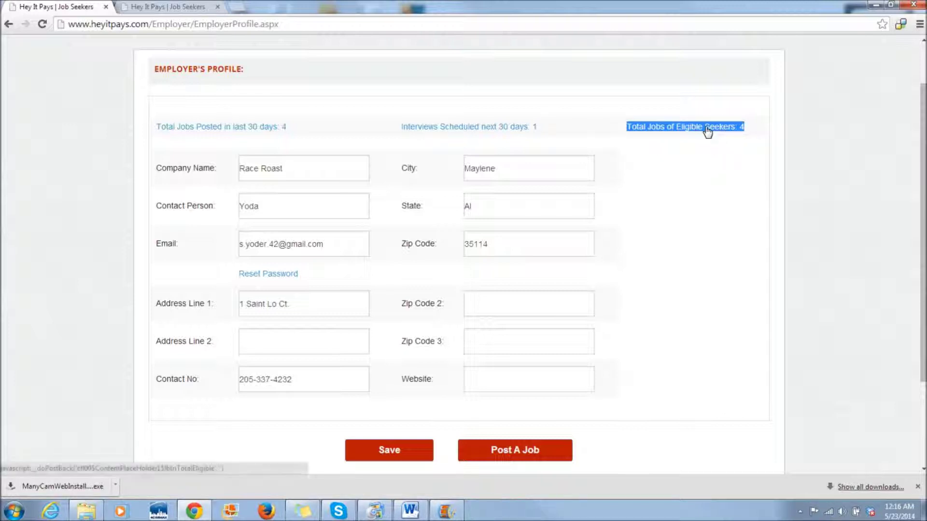
- From the eligible-seekers job list, open a Host seeker's Applicant Details (score 54 of 54)
{"action": "left_click", "coordinate": [707, 129]}
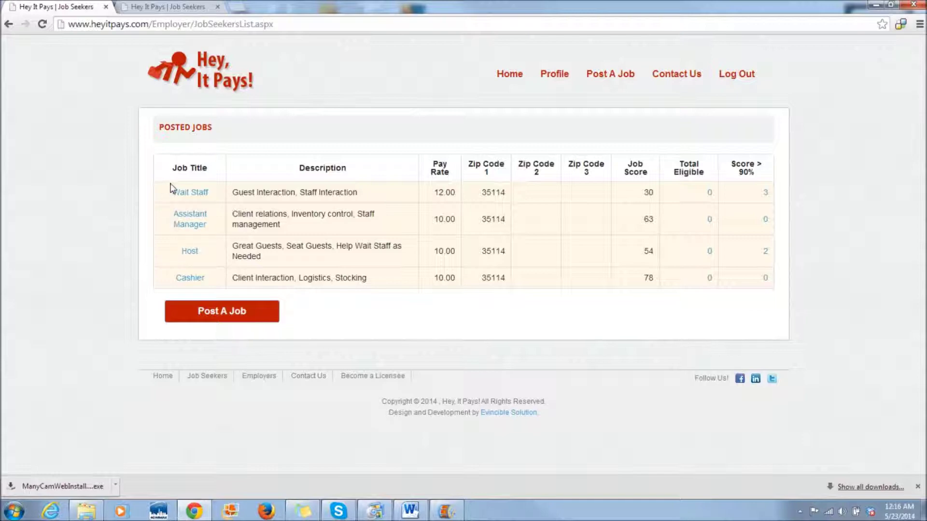
{"action": "left_click", "coordinate": [195, 251]}
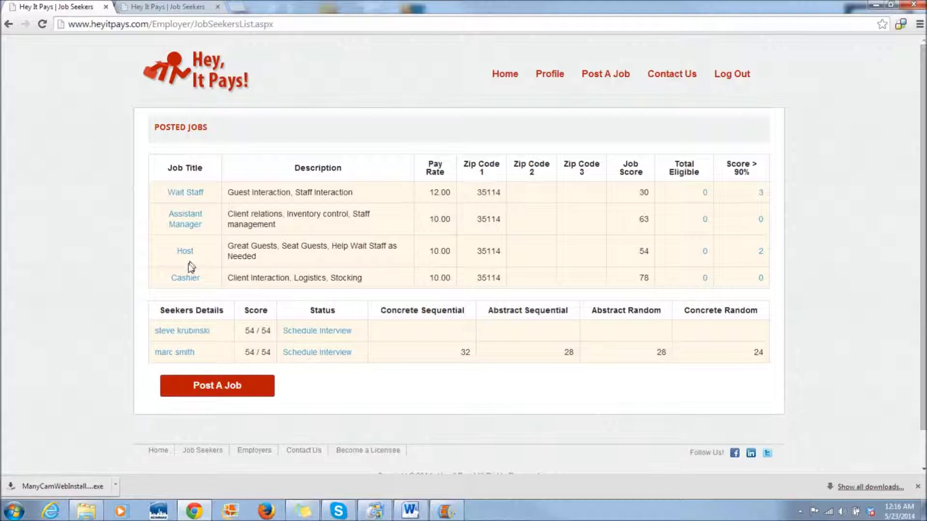
{"action": "left_click", "coordinate": [175, 355]}
- Request an interview with the second matching Host seeker for 03:00 on 05/30/2014
{"action": "left_click", "coordinate": [313, 354]}
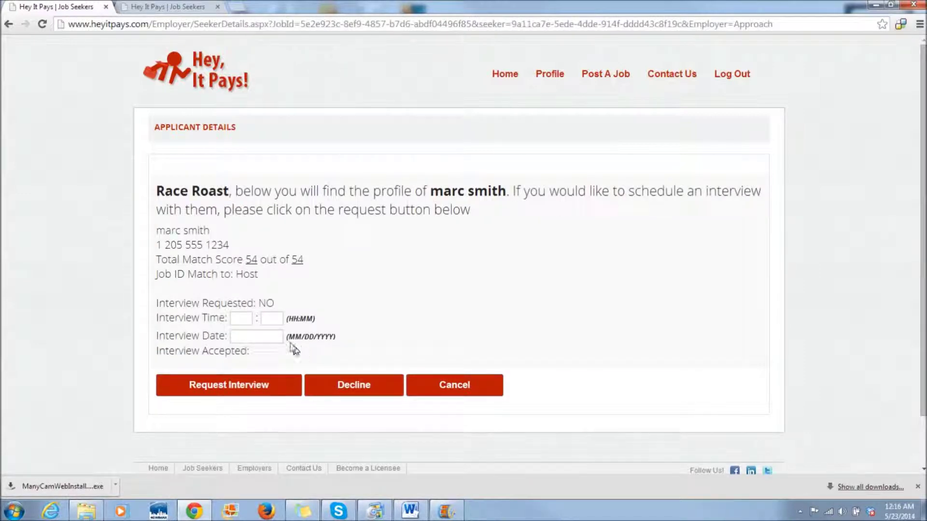
{"action": "left_click", "coordinate": [241, 319]}
{"action": "type", "text": "03"}
{"action": "key", "text": "Tab"}
{"action": "type", "text": "00"}
{"action": "key", "text": "Tab"}
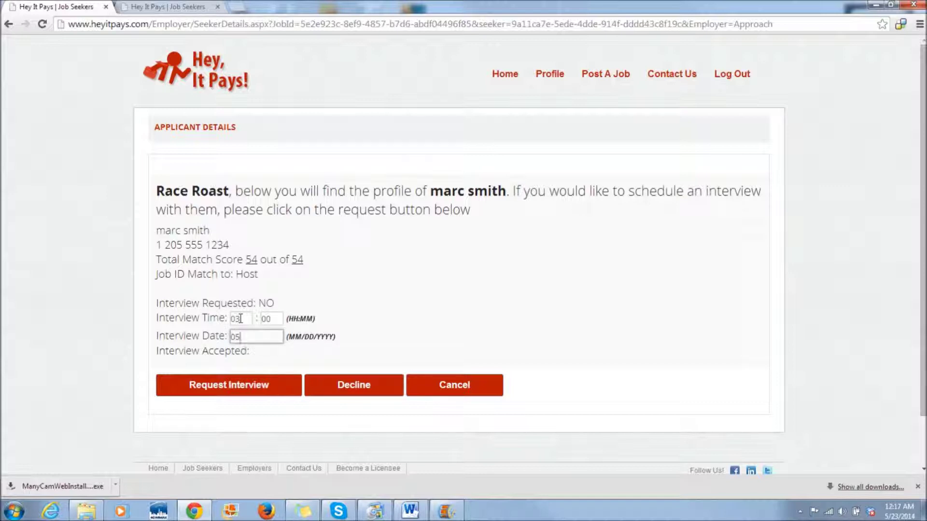
{"action": "type", "text": "05/30/2014"}
{"action": "left_click", "coordinate": [236, 389]}
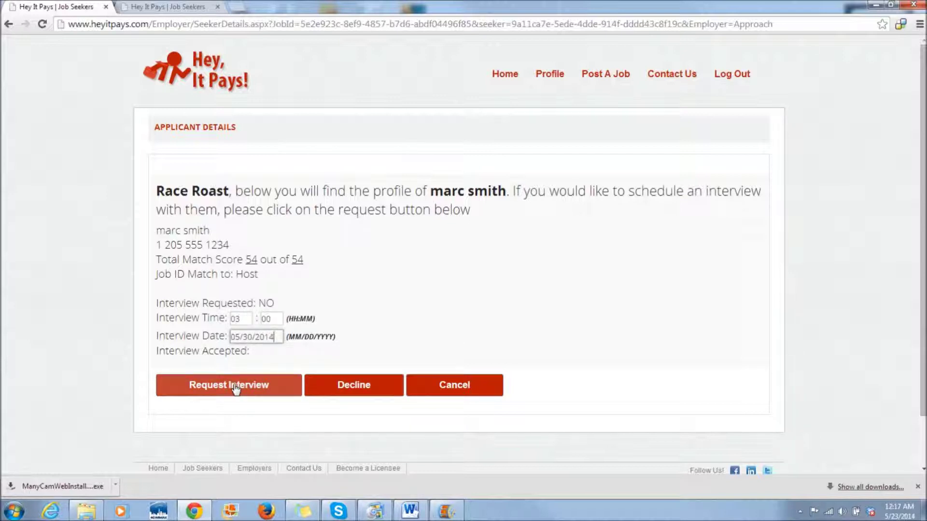
{"action": "left_click", "coordinate": [236, 389]}
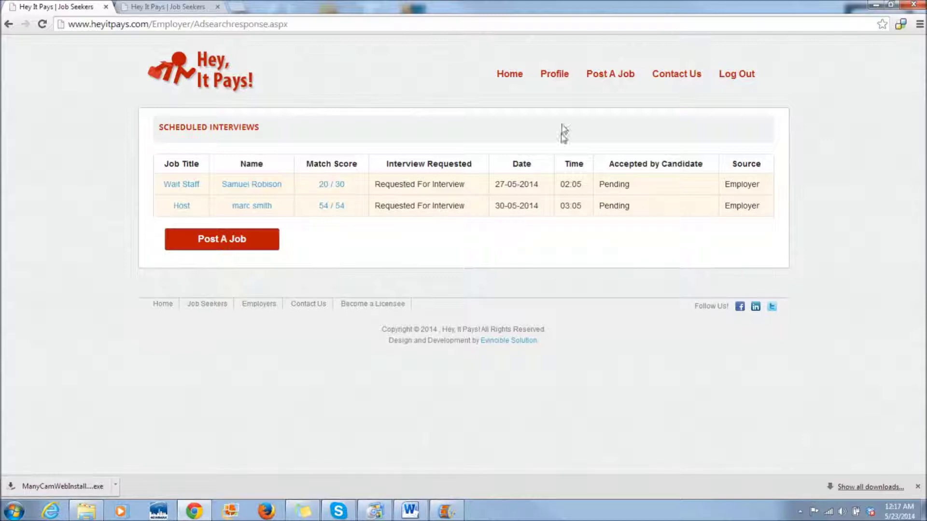
- Confirm the profile shows 2 scheduled interviews, then look through the Post A Job form
{"action": "left_click", "coordinate": [554, 75]}
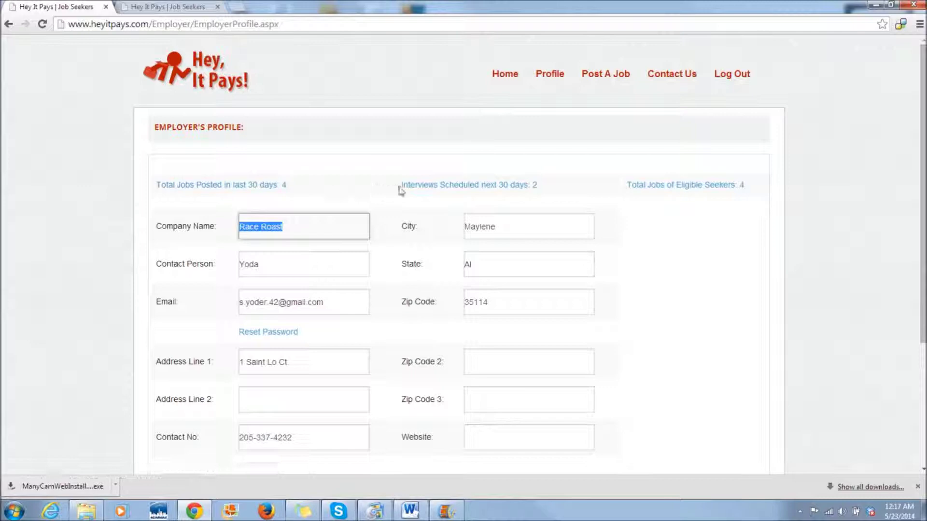
{"action": "left_click", "coordinate": [606, 79]}
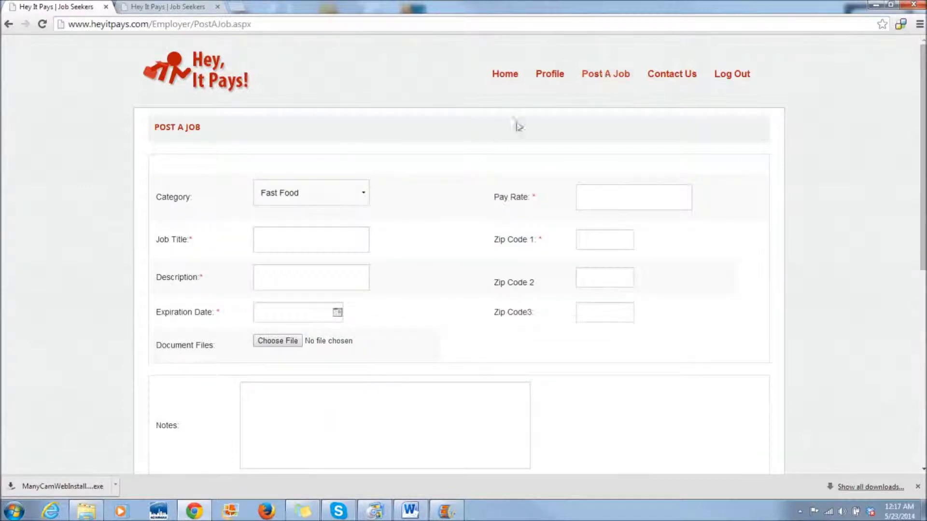
{"action": "scroll", "coordinate": [432, 241], "scroll_direction": "down", "scroll_amount": 2}
{"action": "scroll", "coordinate": [432, 241], "scroll_direction": "down", "scroll_amount": 3}
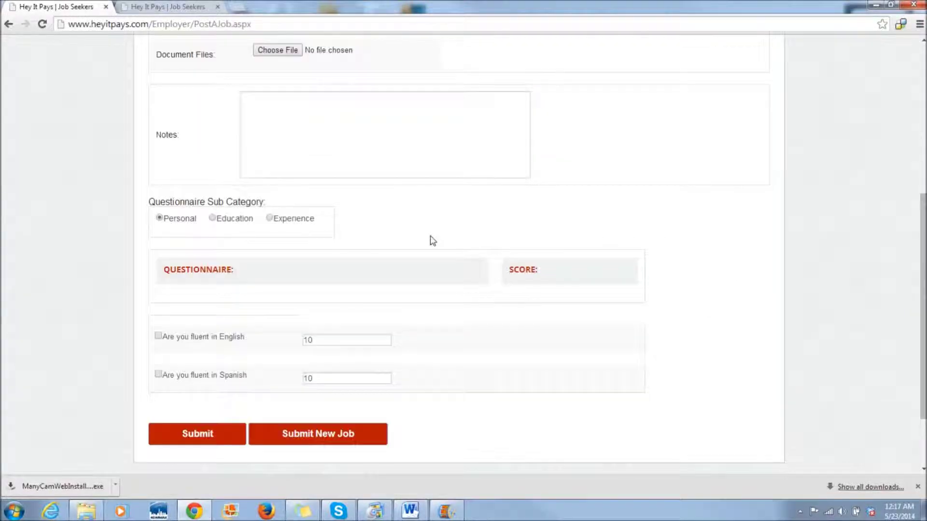
{"action": "scroll", "coordinate": [432, 240], "scroll_direction": "down", "scroll_amount": 2}
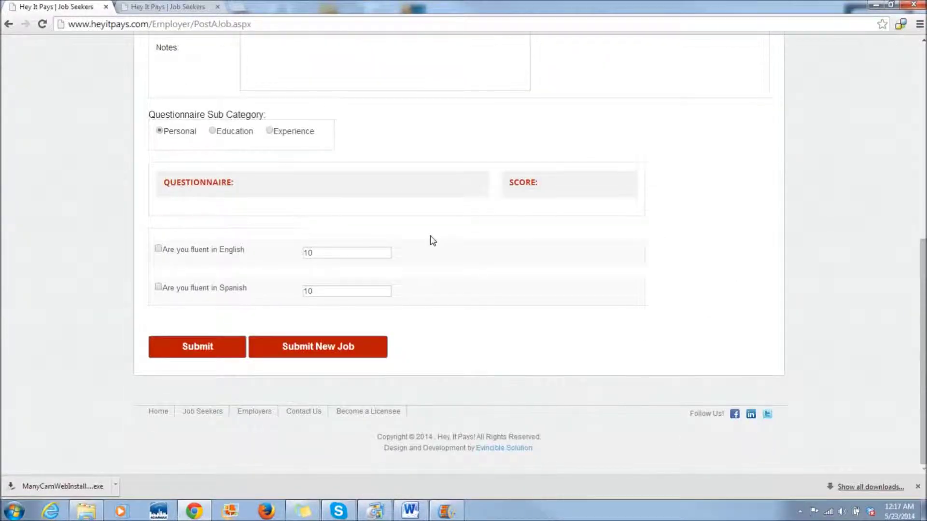
{"action": "scroll", "coordinate": [432, 241], "scroll_direction": "up", "scroll_amount": 8}
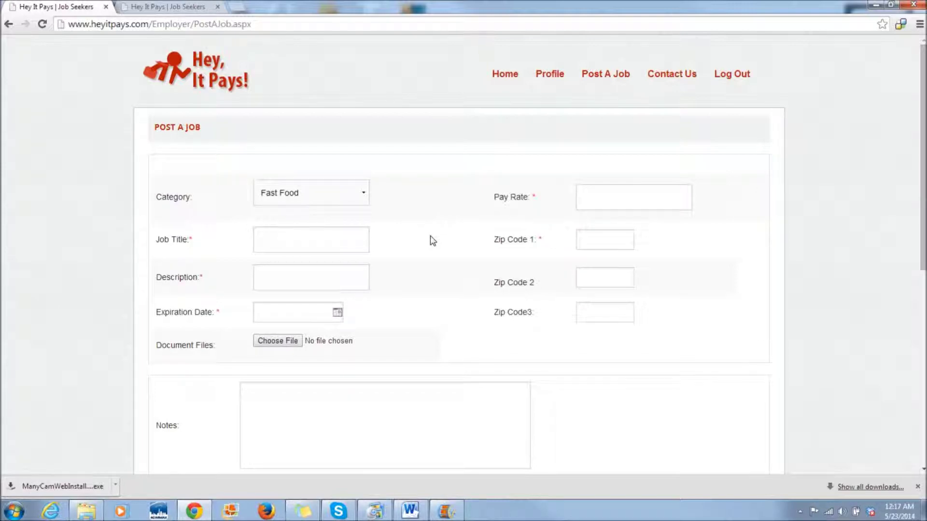
- Go back to the Hey It Pays home page with the Get Hired banner
{"action": "left_click", "coordinate": [189, 82]}
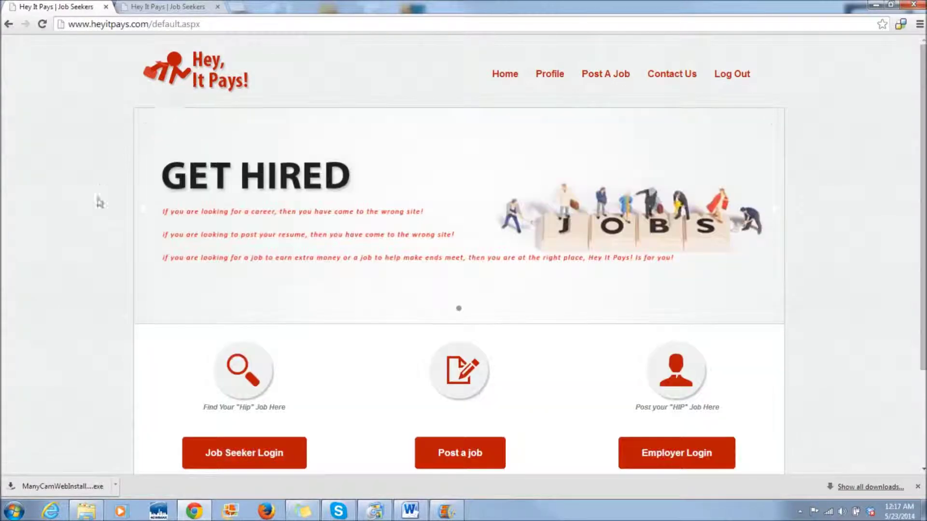
{"action": "scroll", "coordinate": [98, 201], "scroll_direction": "down", "scroll_amount": 1}
{"action": "scroll", "coordinate": [100, 202], "scroll_direction": "up", "scroll_amount": 1}
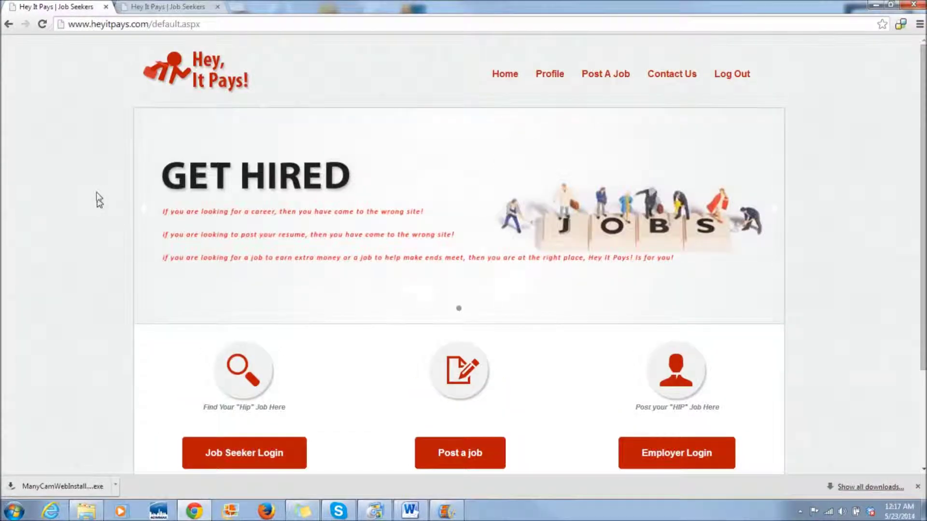